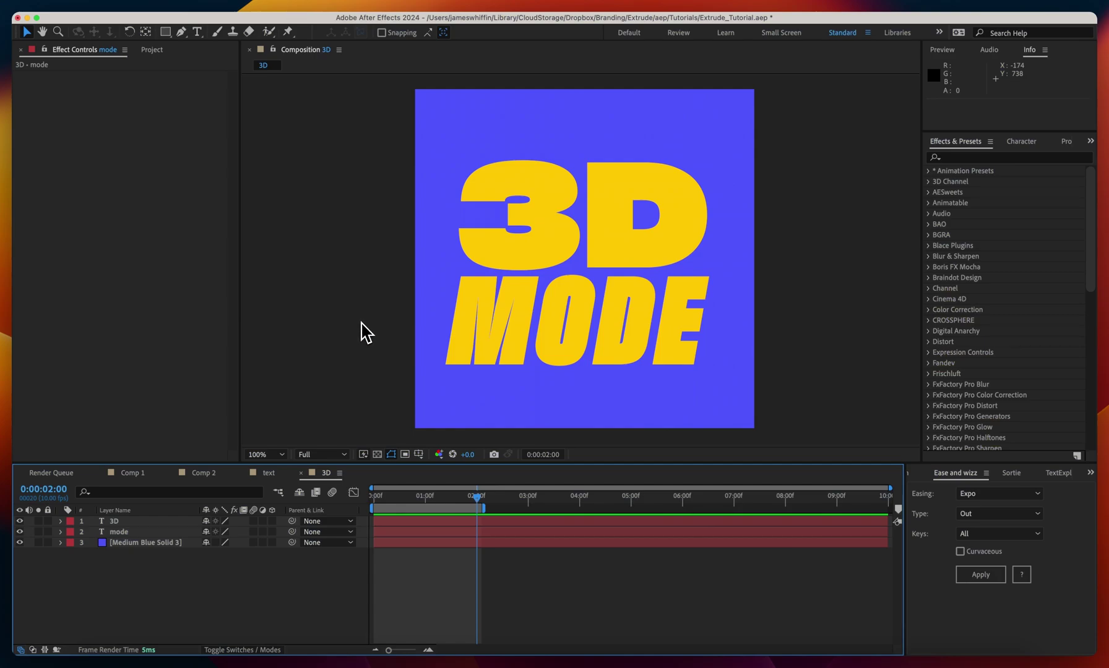
Step: Apply the Extrude_Default preset to the "3D" text layer and set its Extrude mode to 3D Camera
left_click(557, 256)
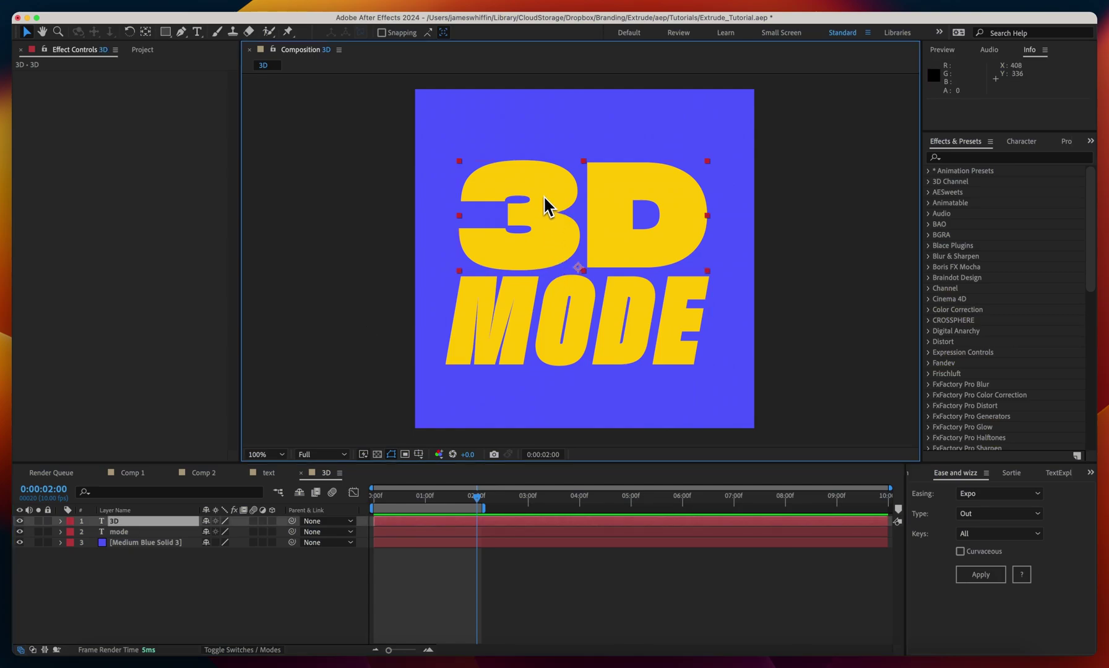
key("ctrl+space")
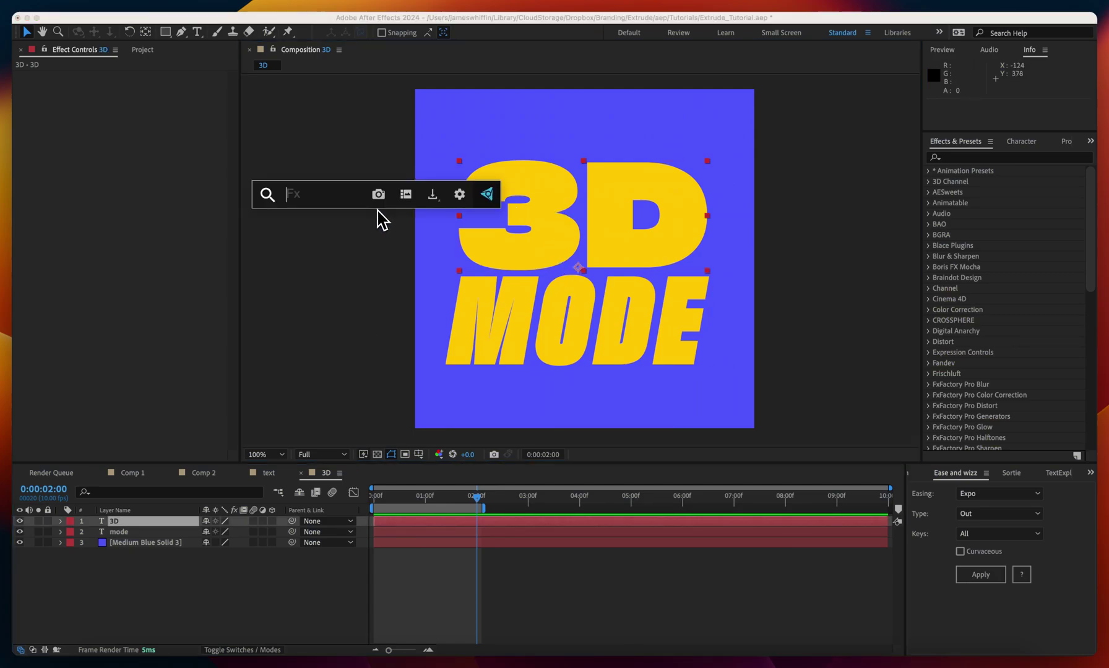
type("extrude")
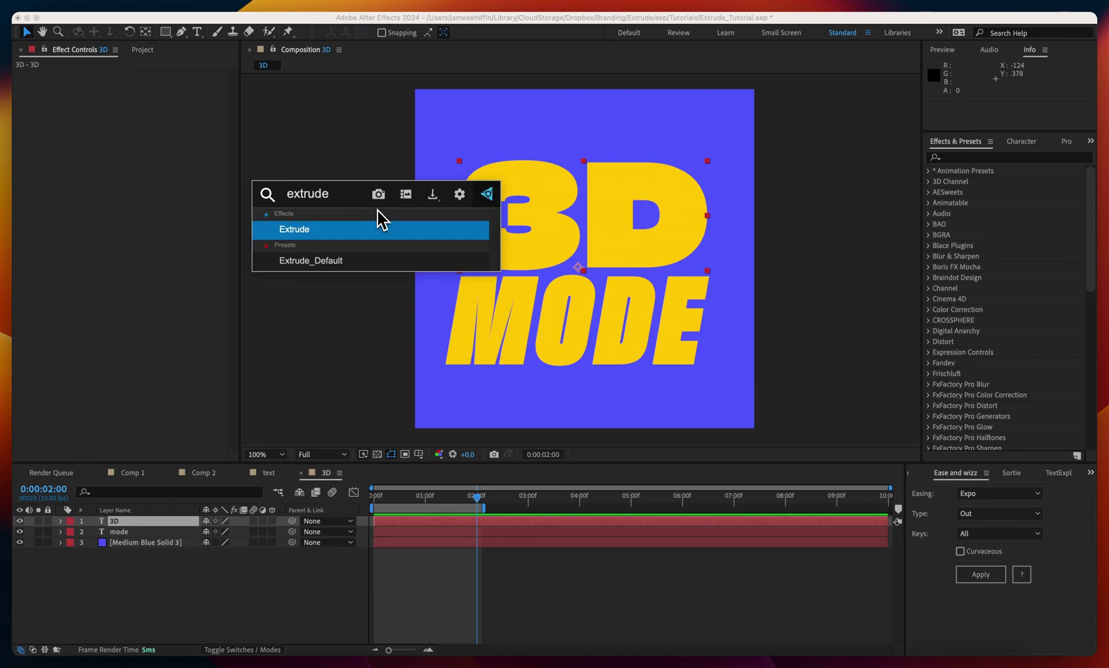
left_click(369, 261)
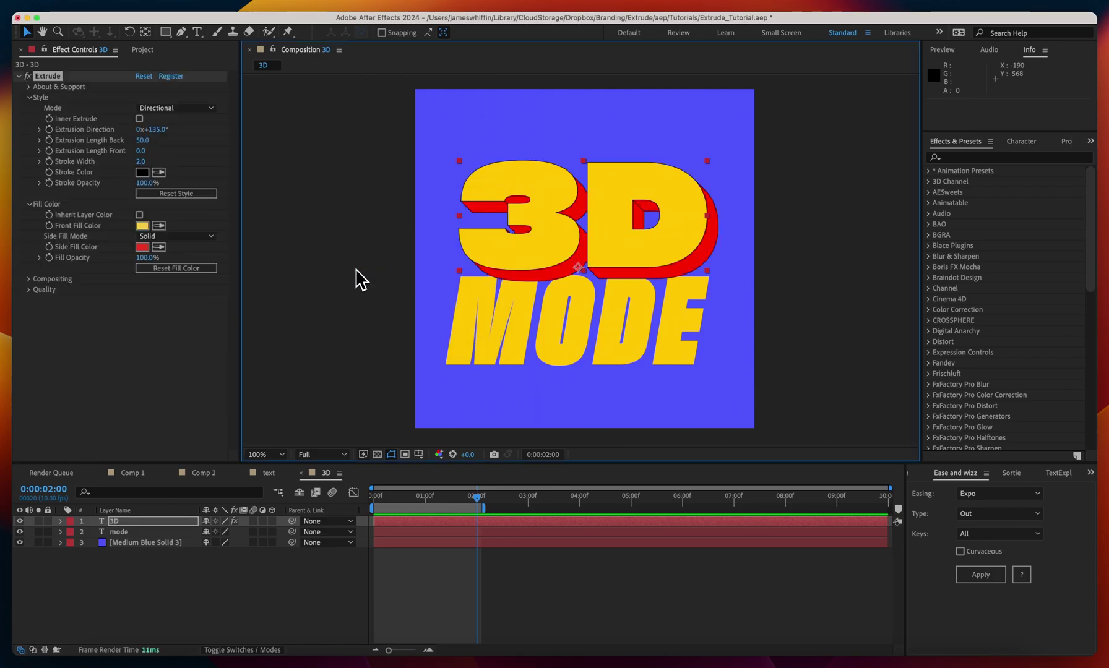
left_click(156, 108)
left_click(155, 144)
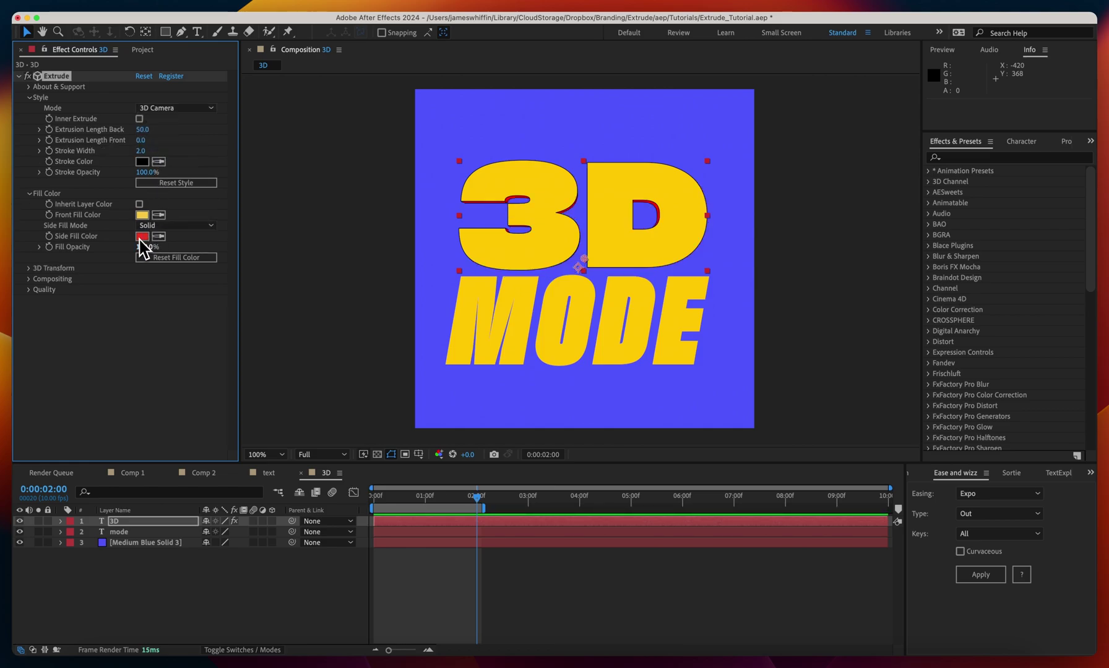
Step: Copy the Extrude effect from the "3D" layer with property links and paste it onto the "mode" layer
left_click(144, 4)
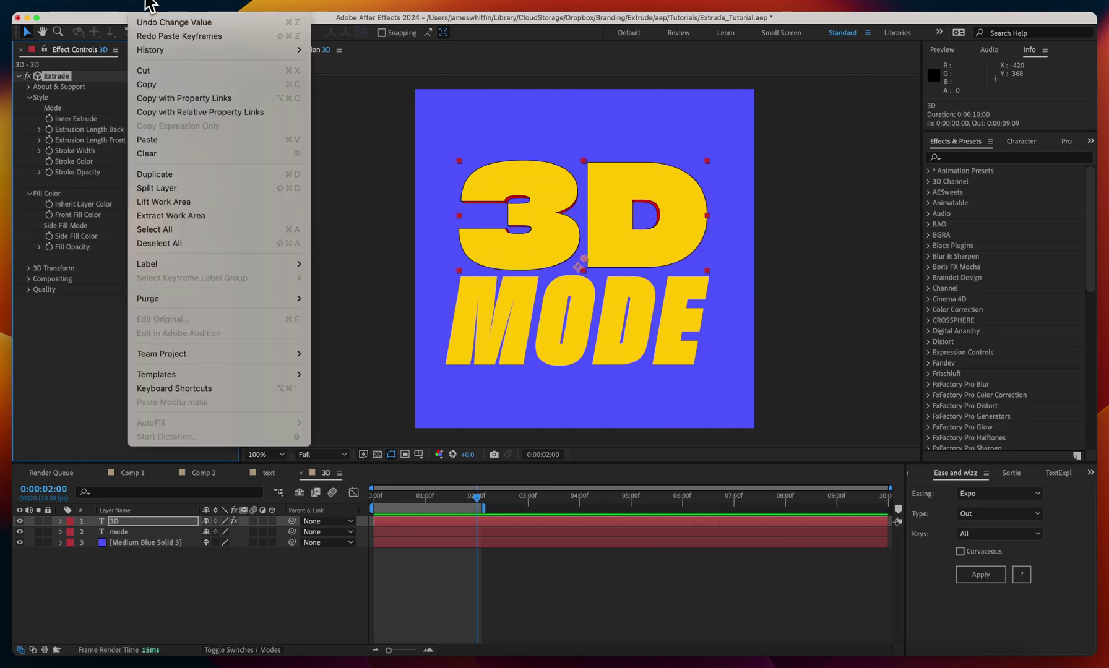
left_click(164, 104)
left_click(125, 532)
key("super+v")
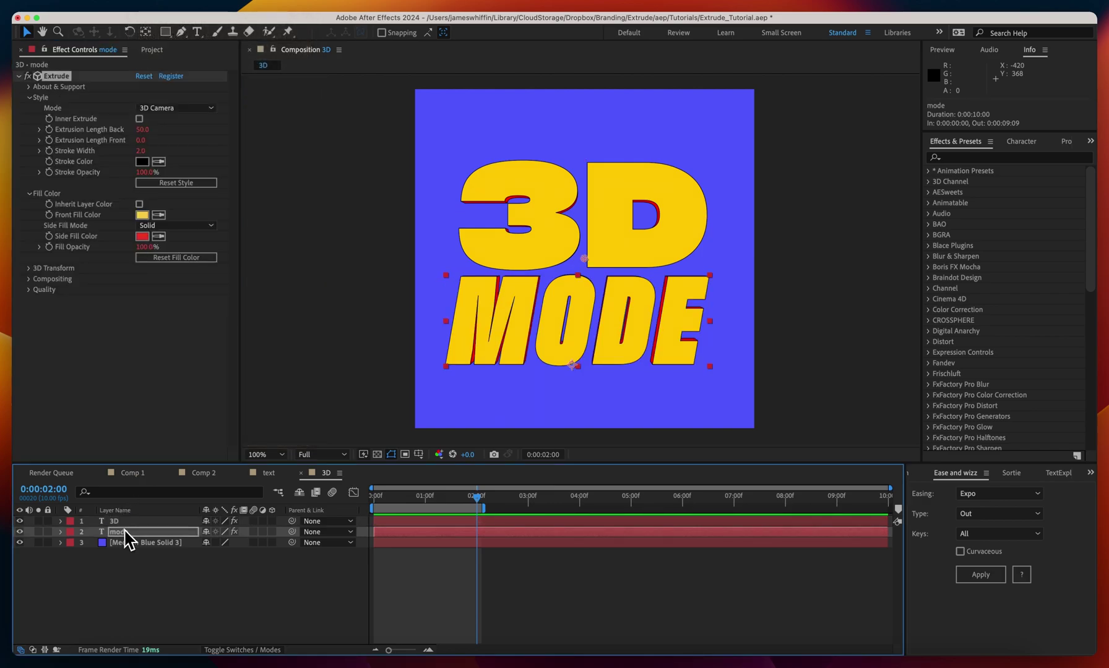
Step: Try the 3D layer switch on the "3D" text, return it to 2D, and try repositioning the text
left_click(146, 522)
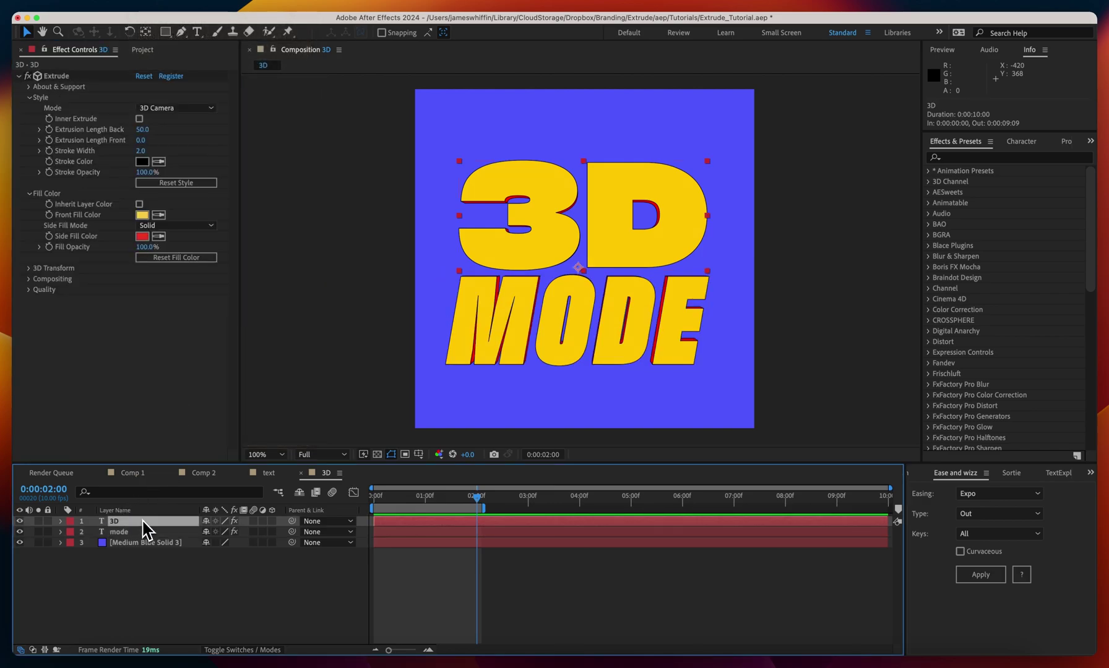
left_click(272, 521)
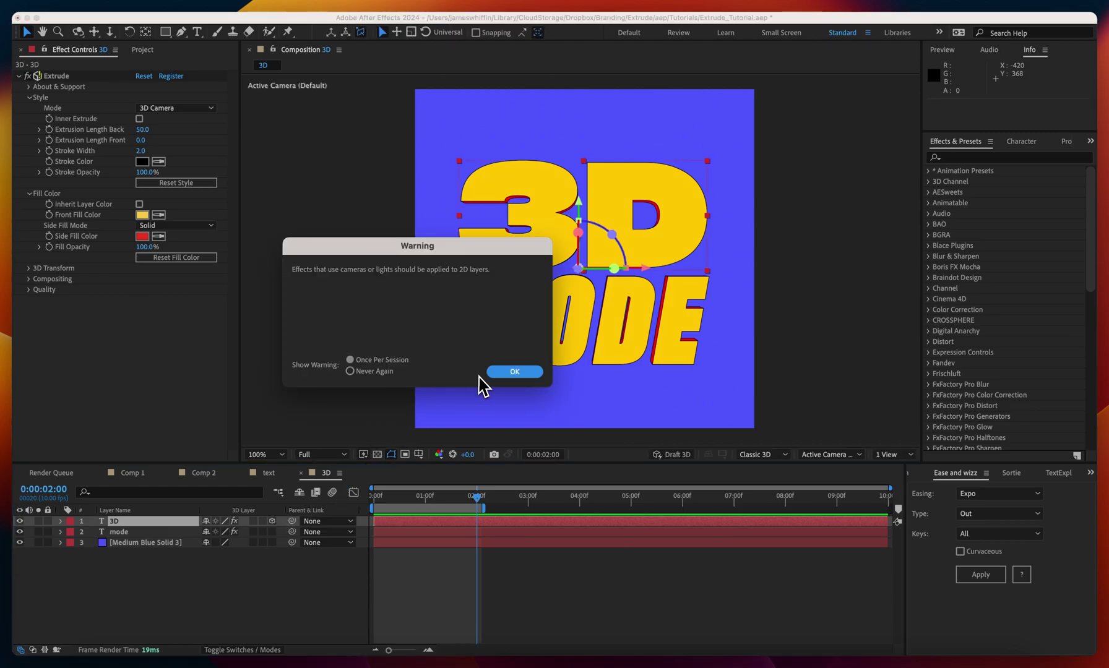
left_click(504, 372)
left_click(272, 522)
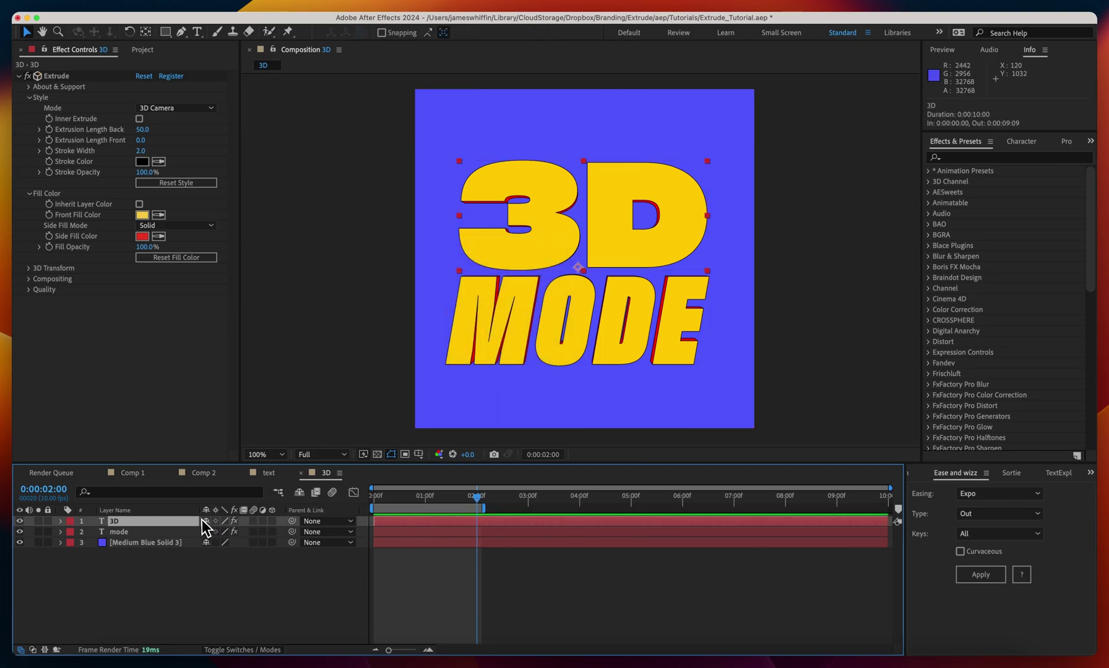
left_click_drag(554, 222, 644, 133)
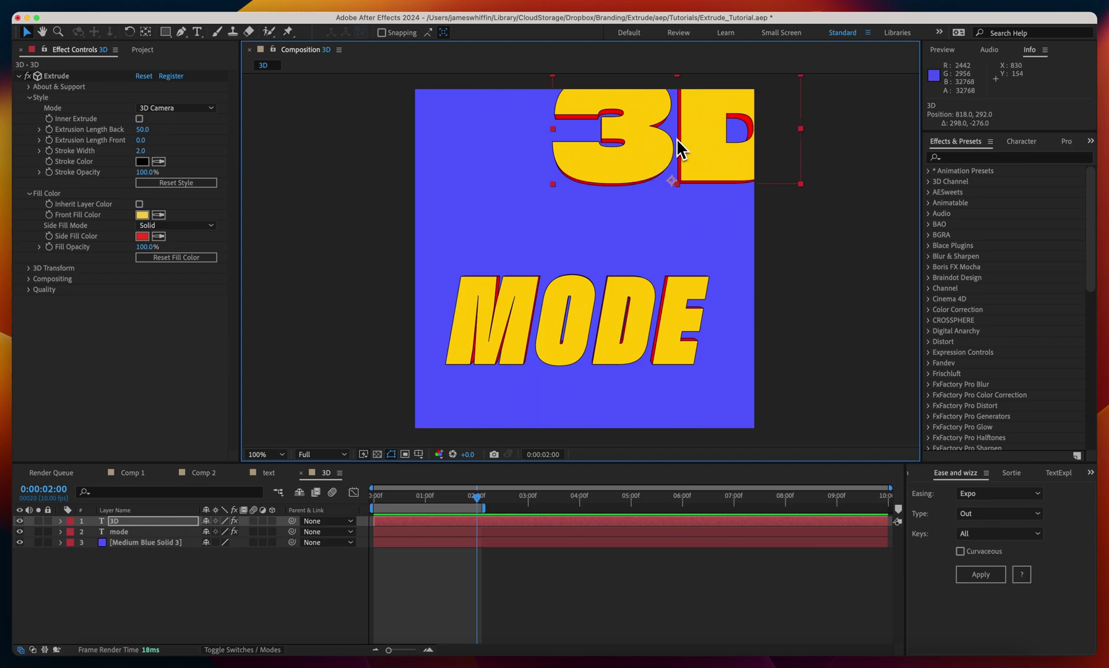
key("super+z")
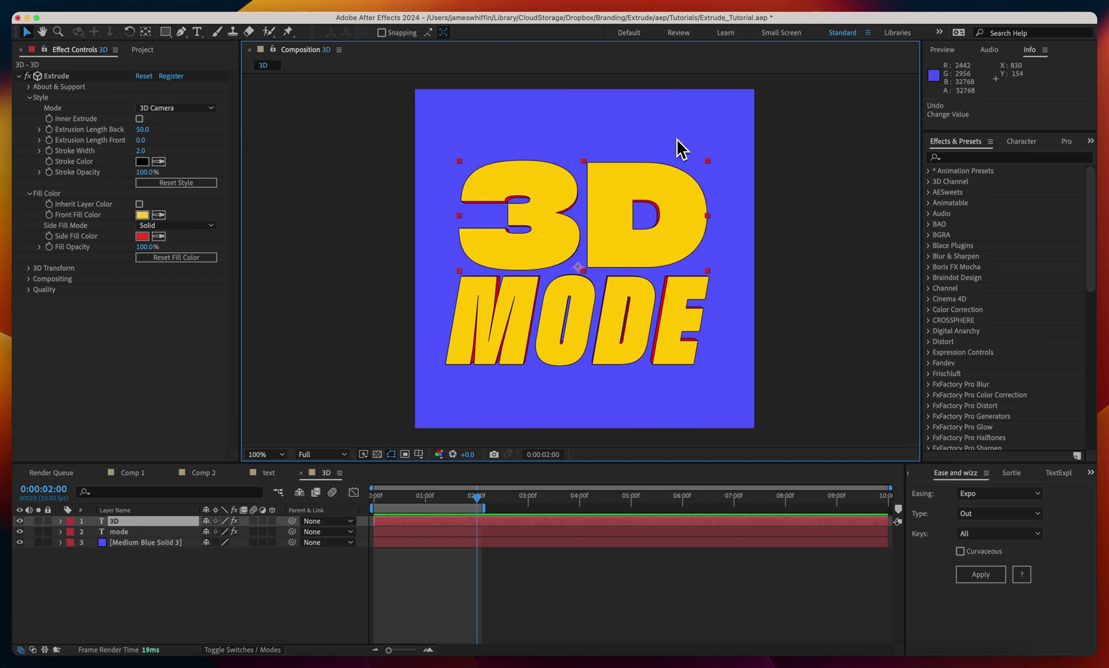
Step: Add a null object to the composition and apply the HandyCam effect to it
key("super+alt+shift+y")
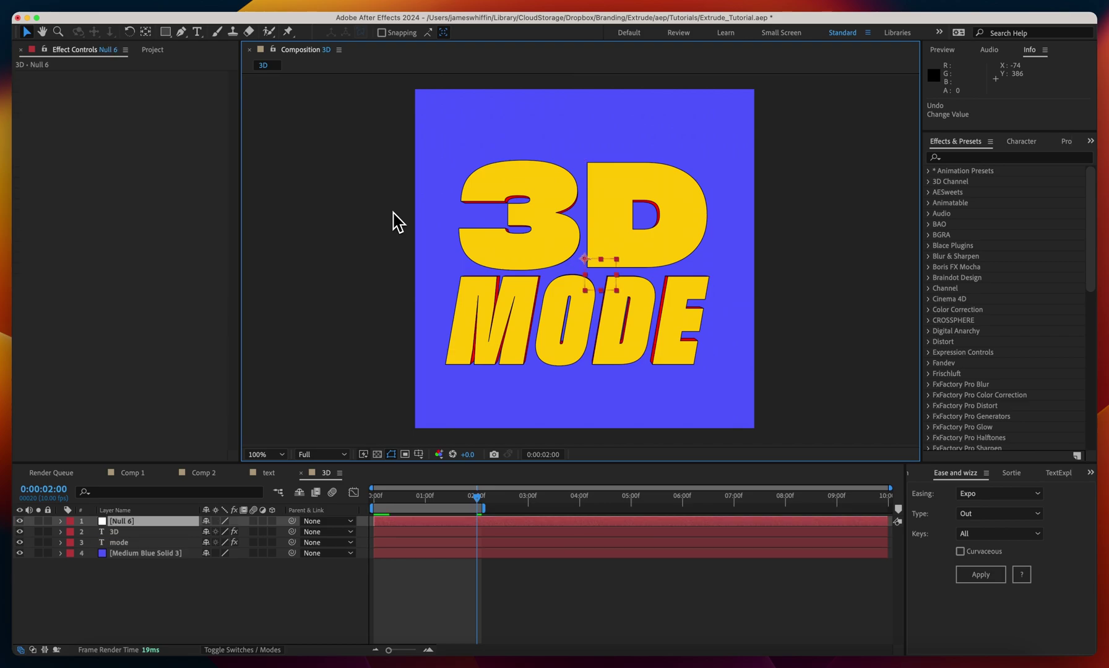
key("ctrl+space")
type("handy")
key("Return")
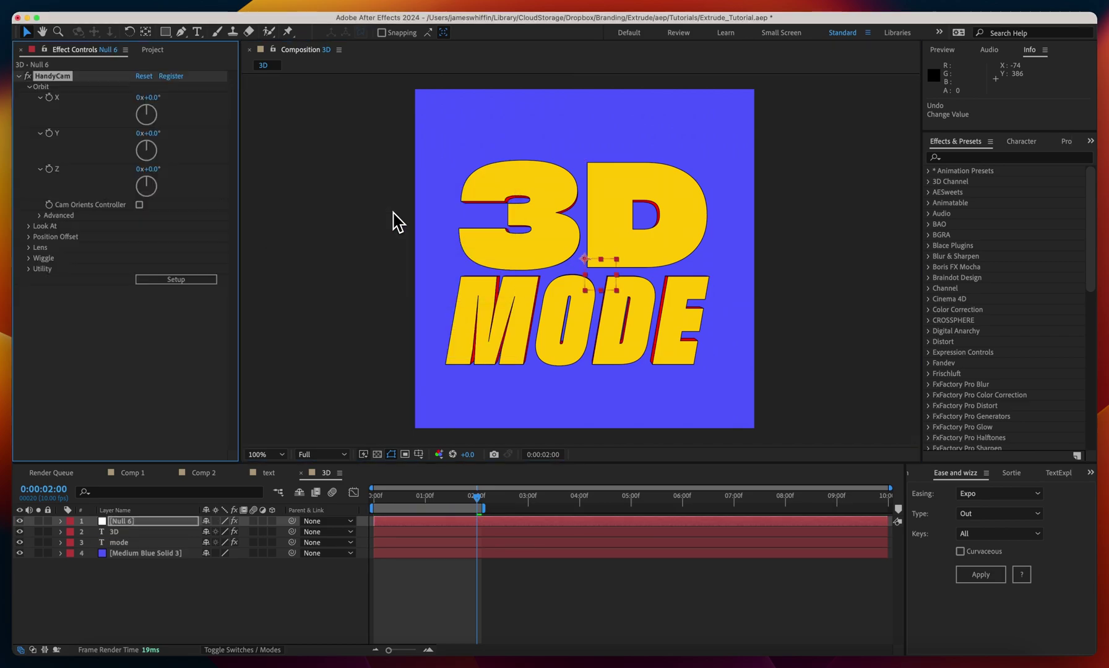
Step: Set up the HandyCam camera rig and orbit it to about -5° on X and 33° on Y
left_click_drag(148, 152, 173, 142)
left_click_drag(152, 98, 150, 102)
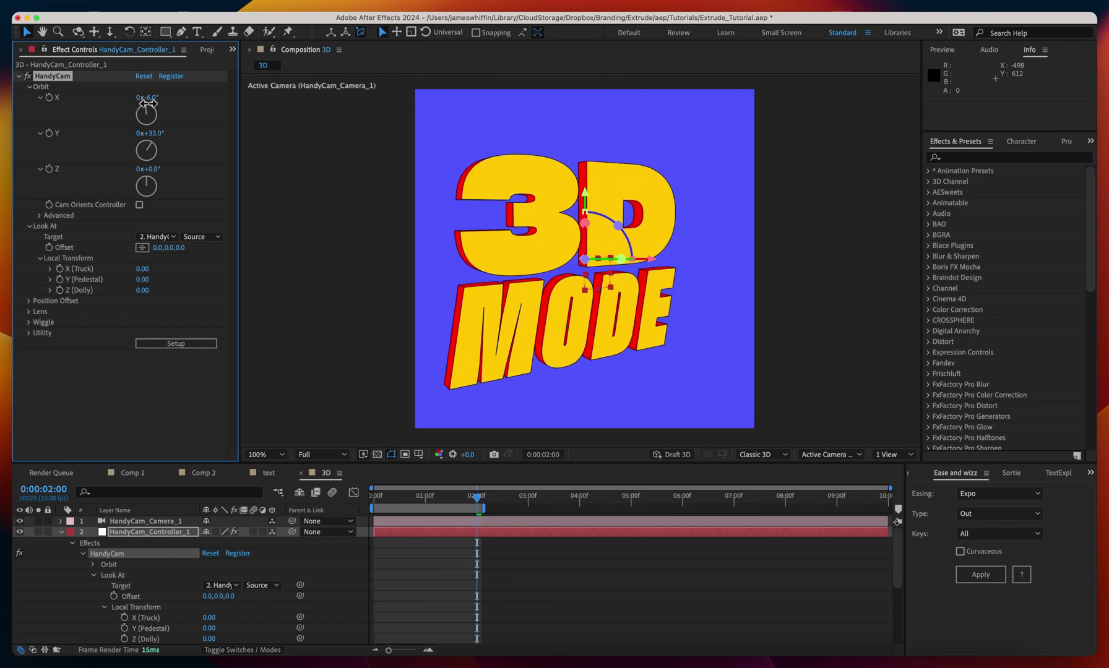
left_click(60, 533)
Step: Set up a parent null for the "mode" layer's Extrude 3D transform and move it directly above that layer
left_click(68, 554)
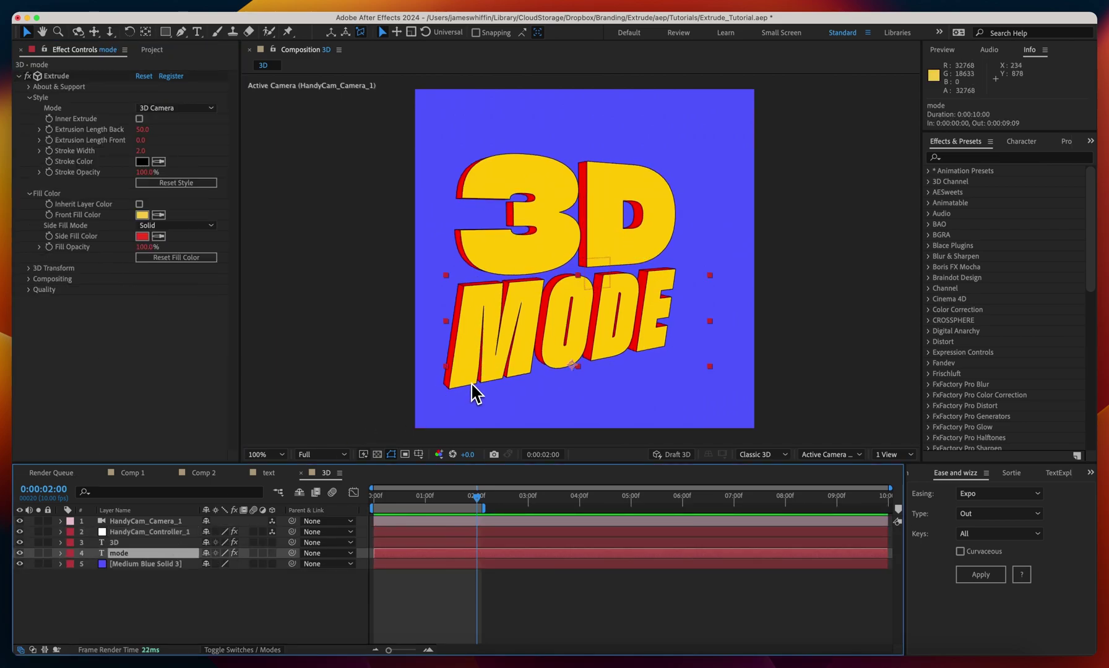
left_click(29, 268)
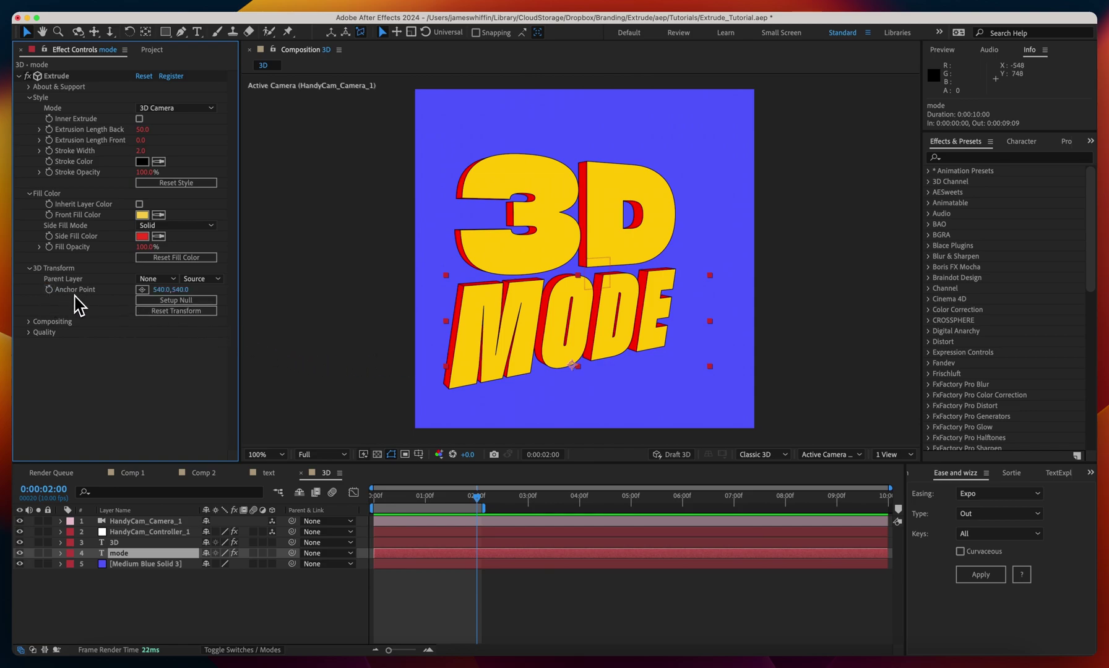
left_click(156, 300)
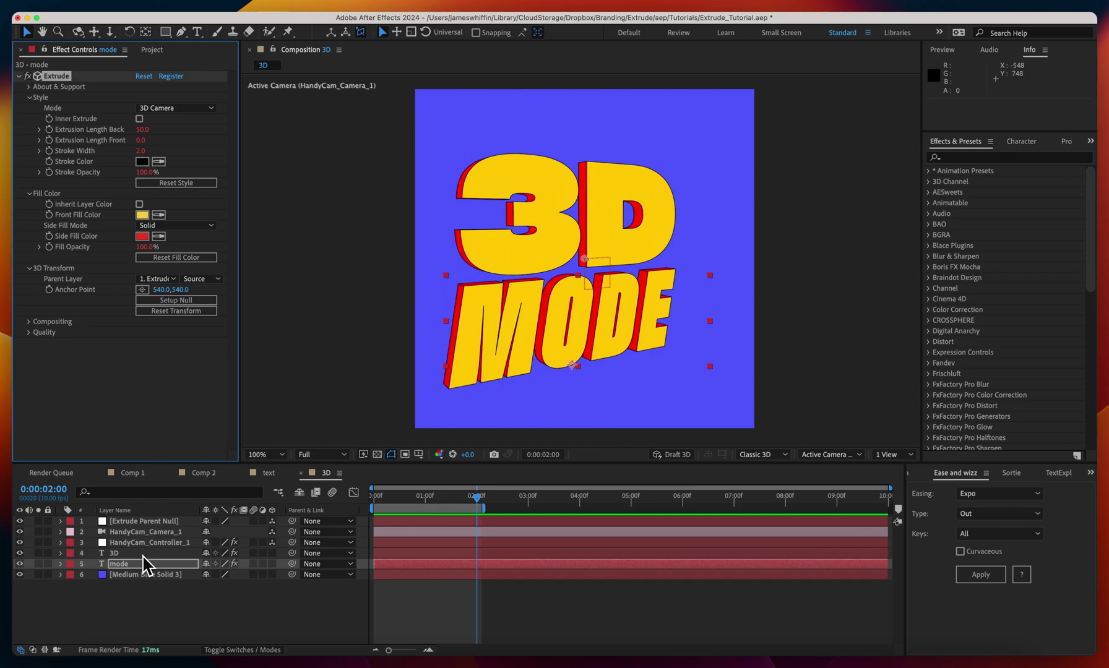
left_click_drag(144, 522, 138, 560)
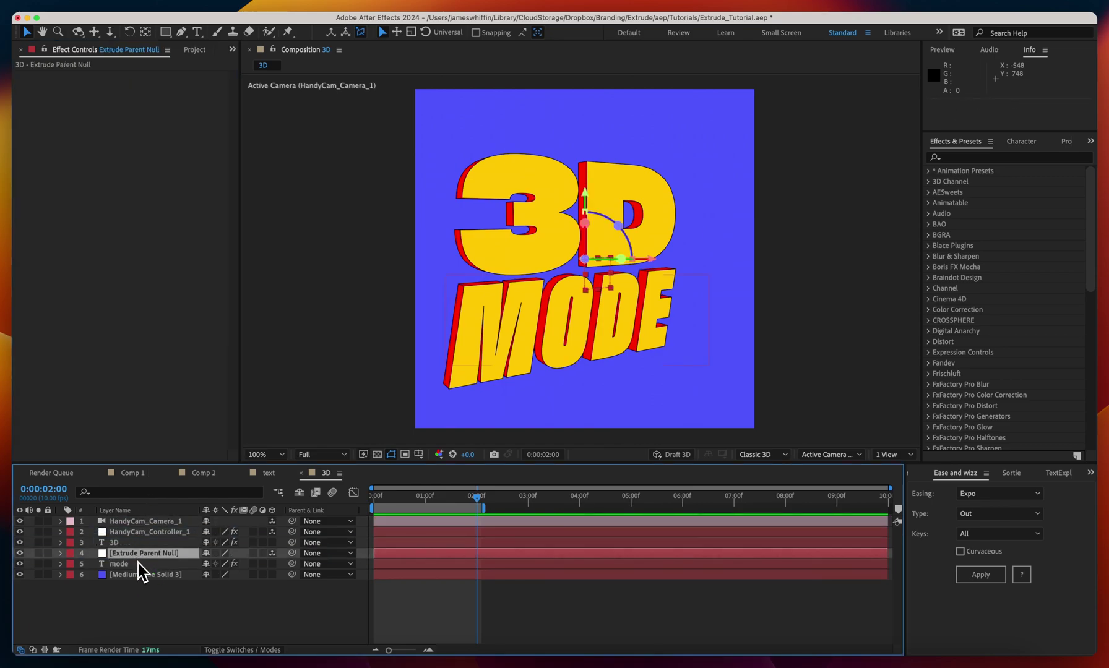
Step: Rename the Extrude parent null to "mode xform"
left_click(119, 564)
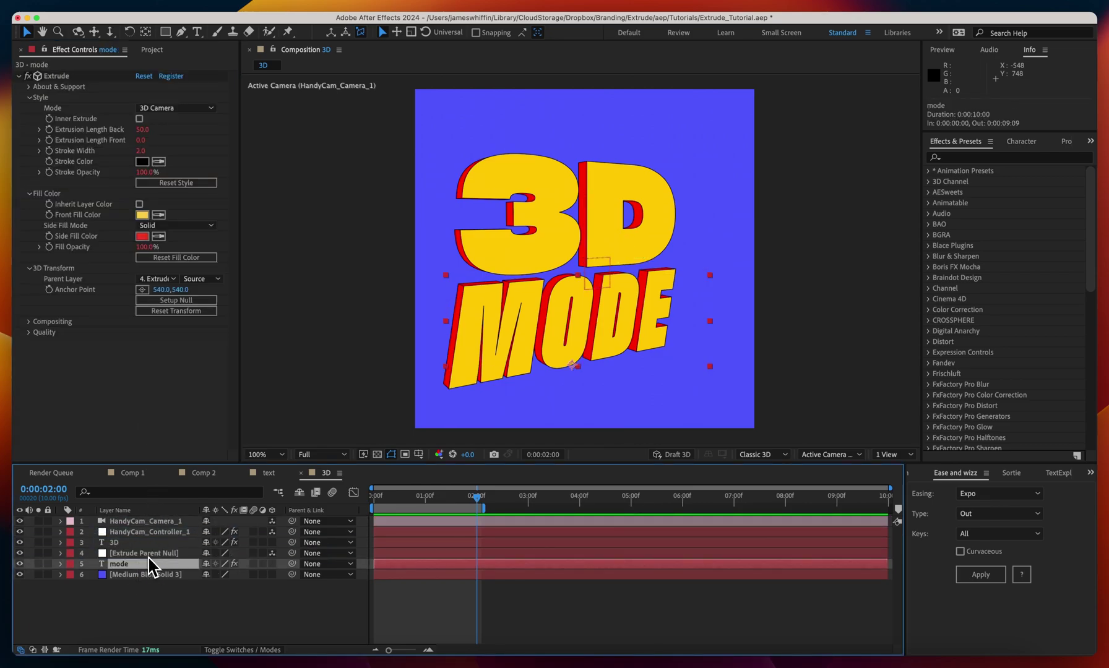
key("super+Up")
key("Return")
type("m")
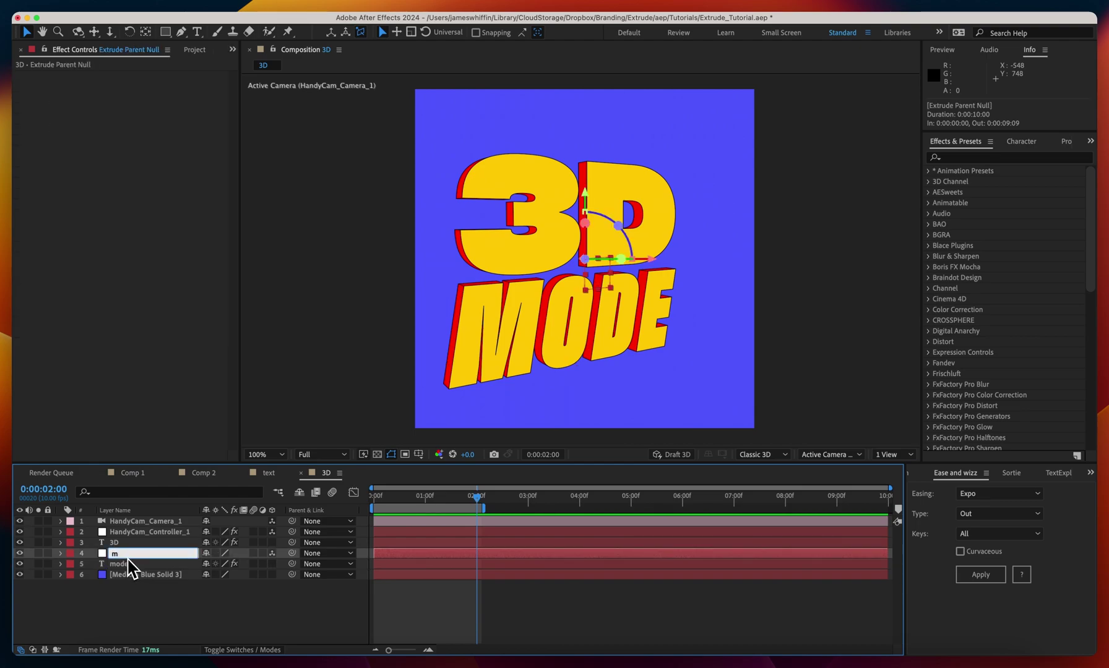
type("ode xform")
key("Return")
Step: Try rotating the "mode xform" null around its Y axis, undo the rotation and collapse its properties
key("r")
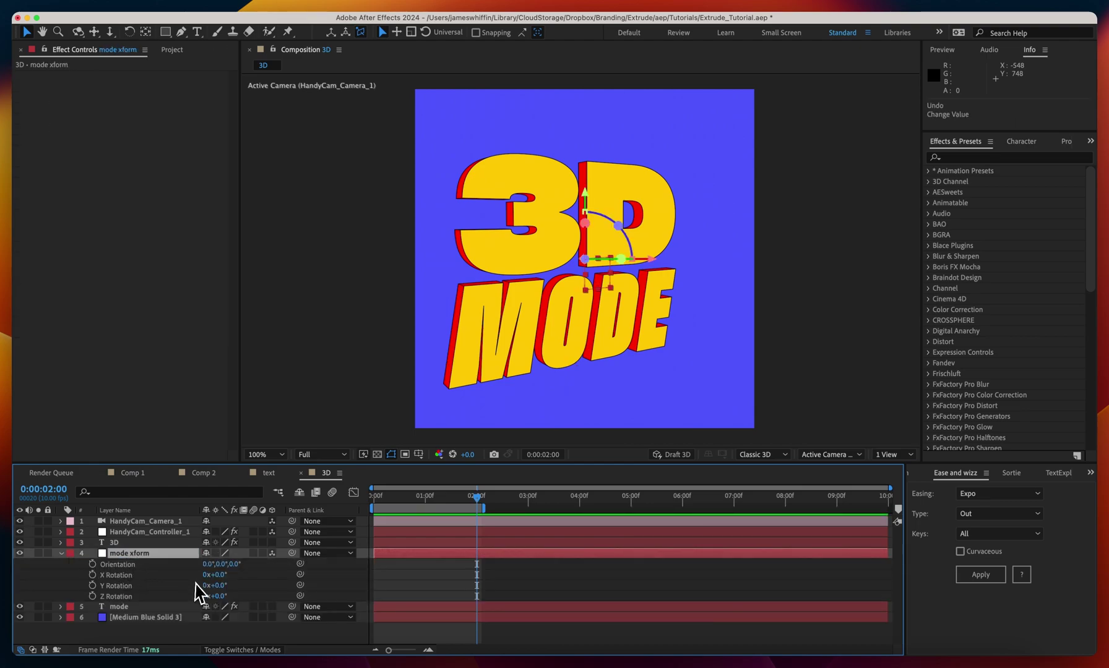
left_click(214, 585)
left_click_drag(213, 585, 250, 572)
key("super+z")
key("u")
left_click(106, 590)
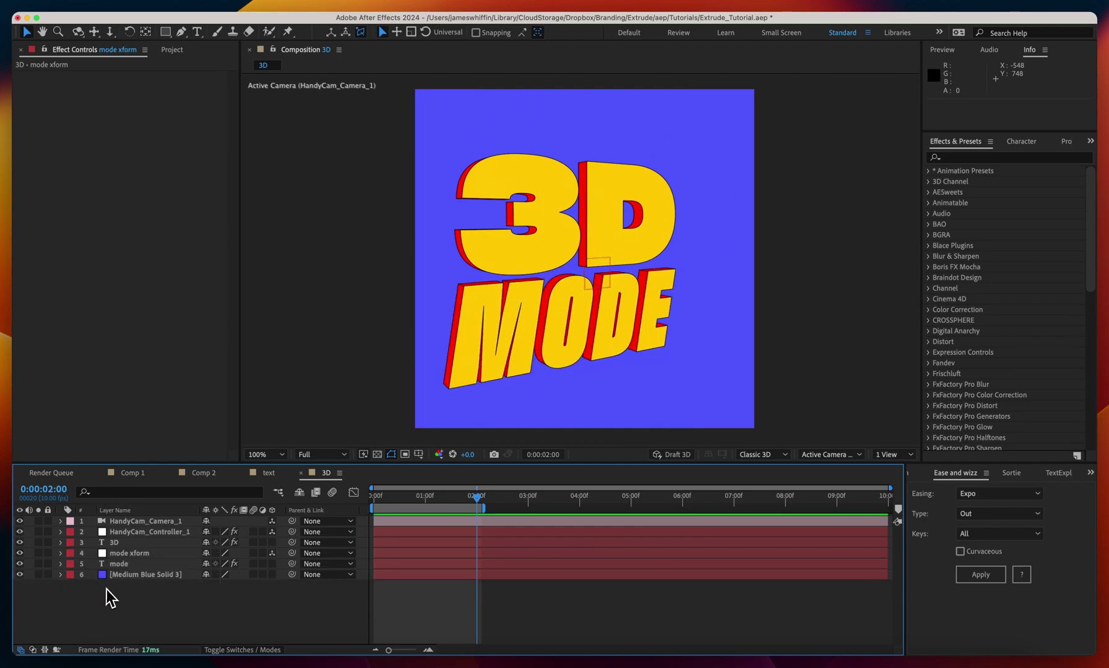
Step: Try a side-on HandyCam orbit of 89° on Y, then orbit to 0° on X and 3° on Y
left_click(127, 532)
mouse_move(151, 133)
left_mouse_down()
mouse_move(190, 146)
mouse_move(160, 133)
left_mouse_up()
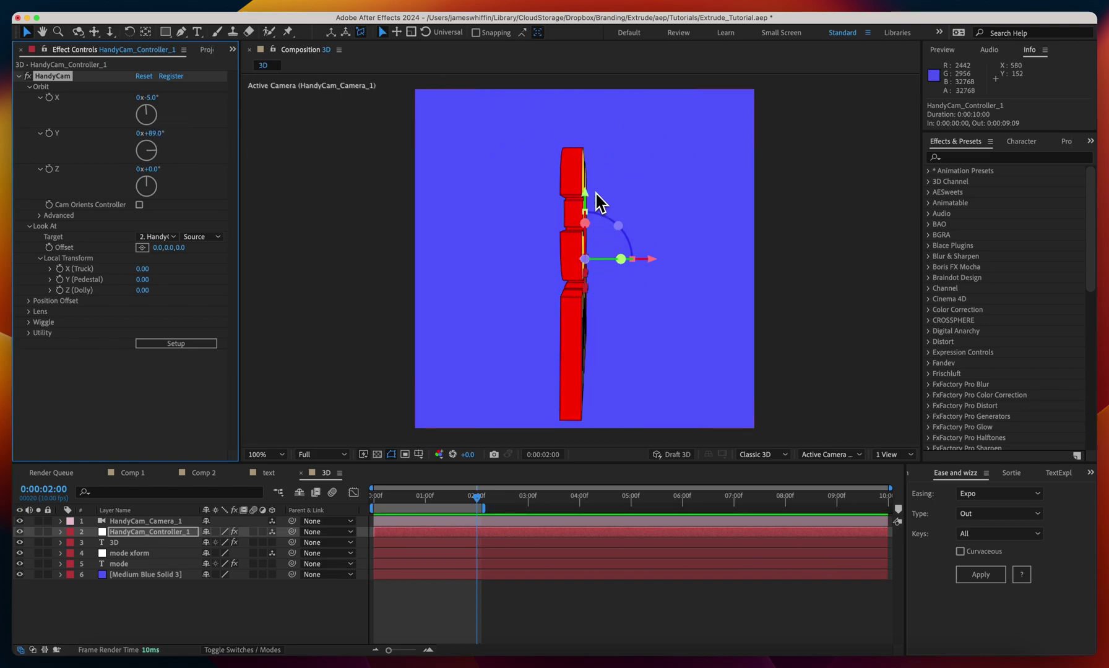
key("super+z")
left_click_drag(155, 133, 110, 133)
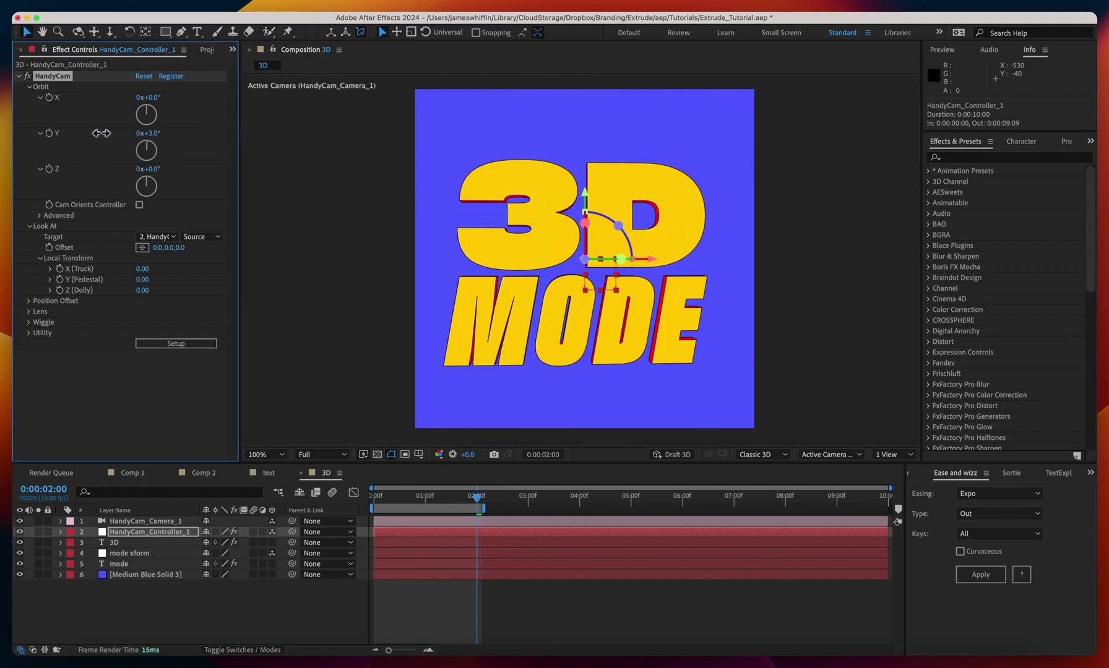
Step: Set the "3D" layer's Extrusion Length Back to 200 and Extrusion Length Front to -200
left_click(133, 553)
left_click(132, 543)
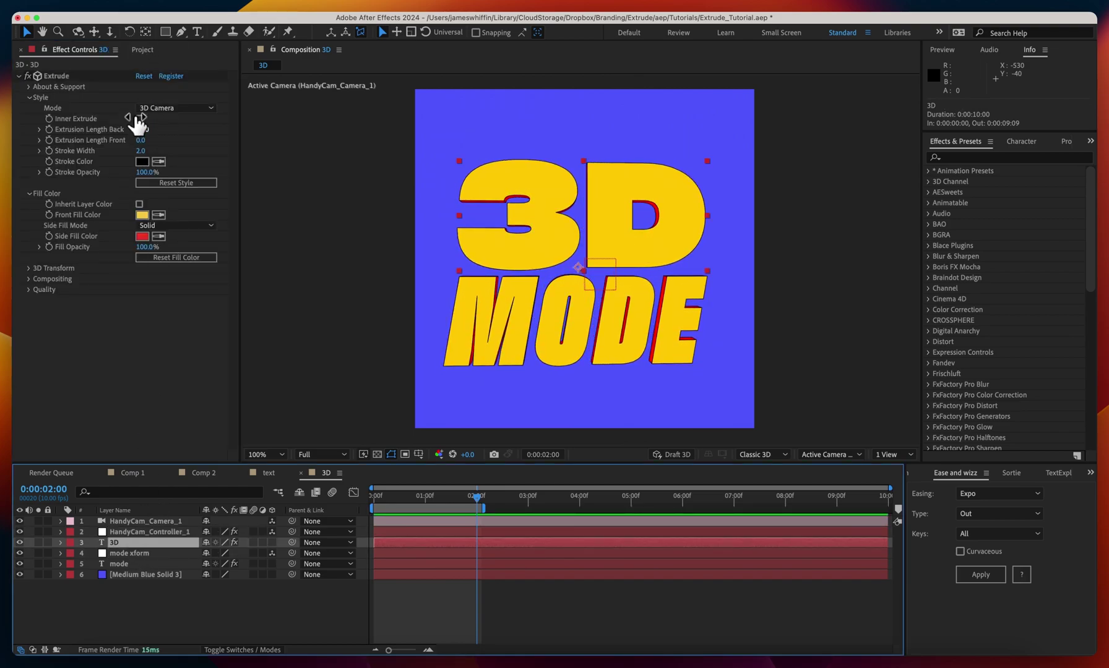
left_click(141, 130)
key("Tab")
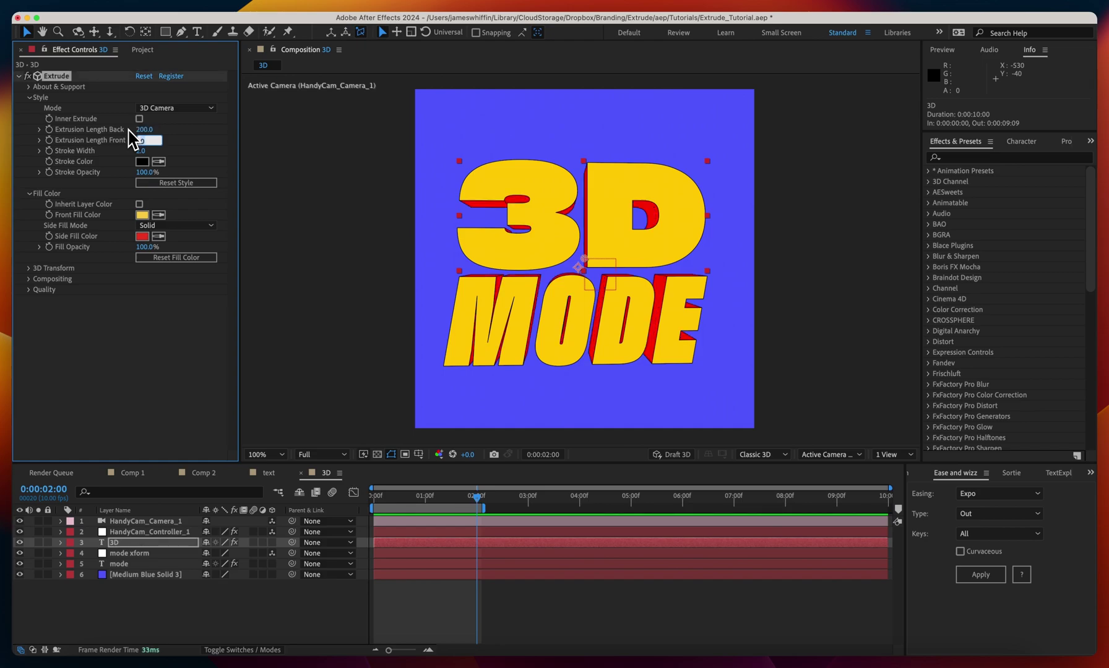
type("-200")
key("Return")
Step: Return the HandyCam orbit to 0° on Y and keep the "3D" layer's Extrude mode at 3D Camera
left_click(151, 532)
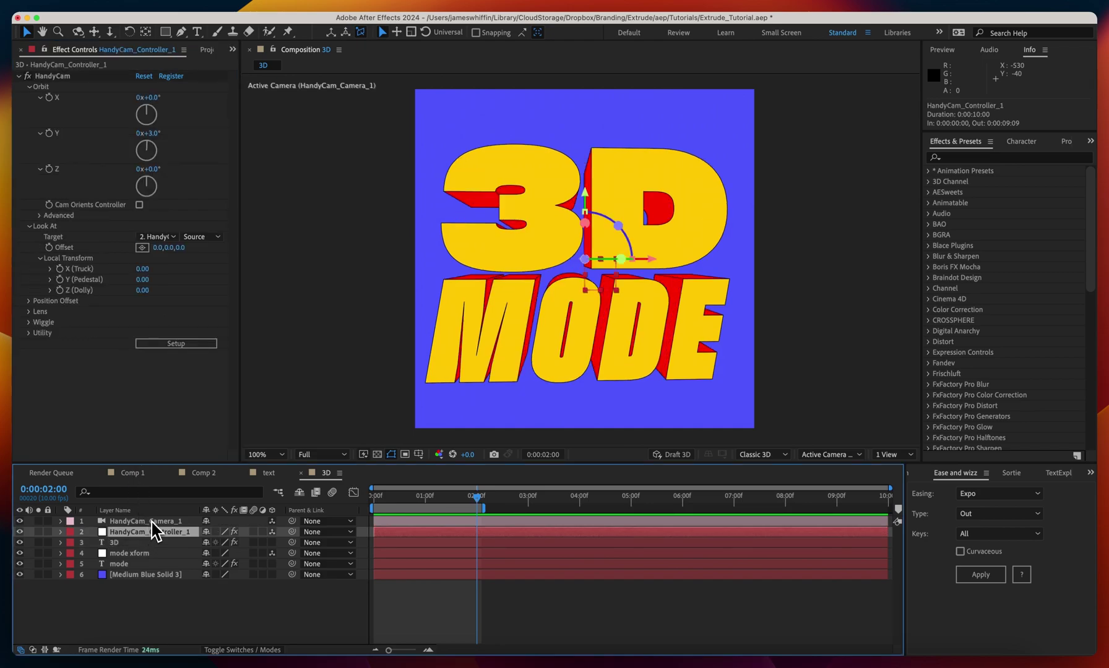
mouse_move(149, 133)
left_mouse_down()
mouse_move(219, 138)
mouse_move(157, 141)
left_mouse_up()
left_click(135, 543)
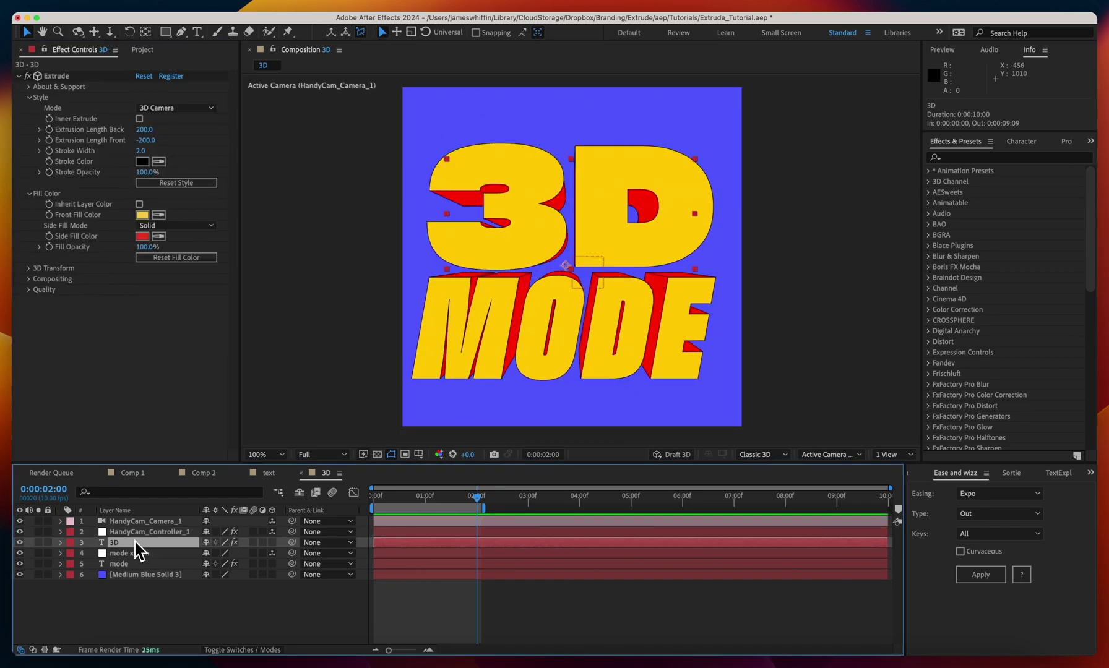
left_click(154, 108)
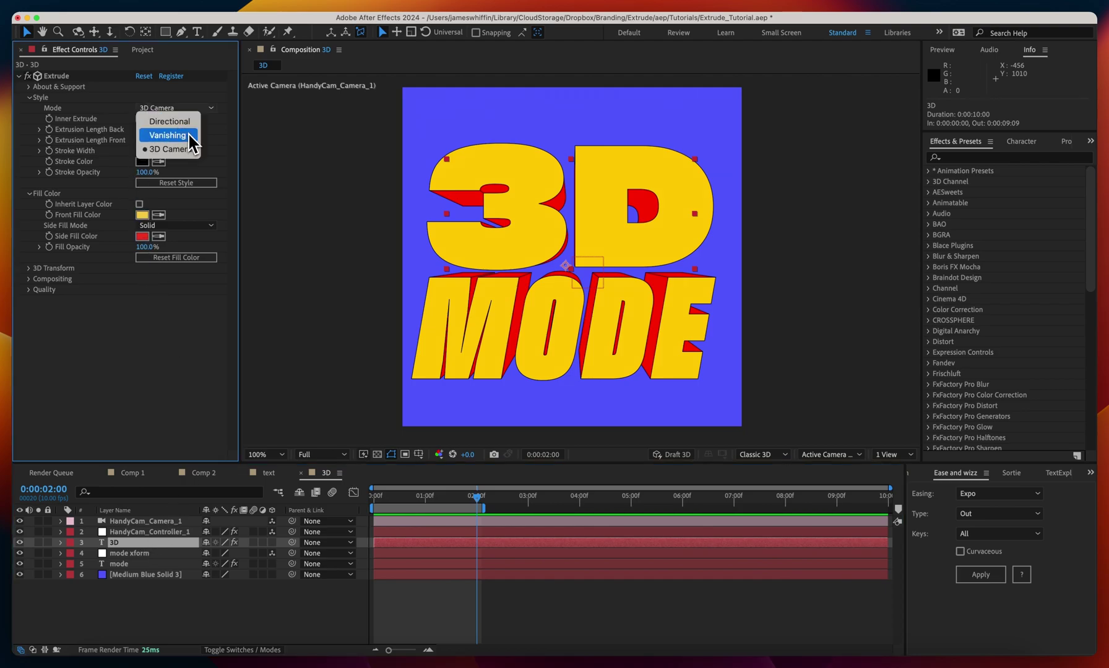
left_click(183, 150)
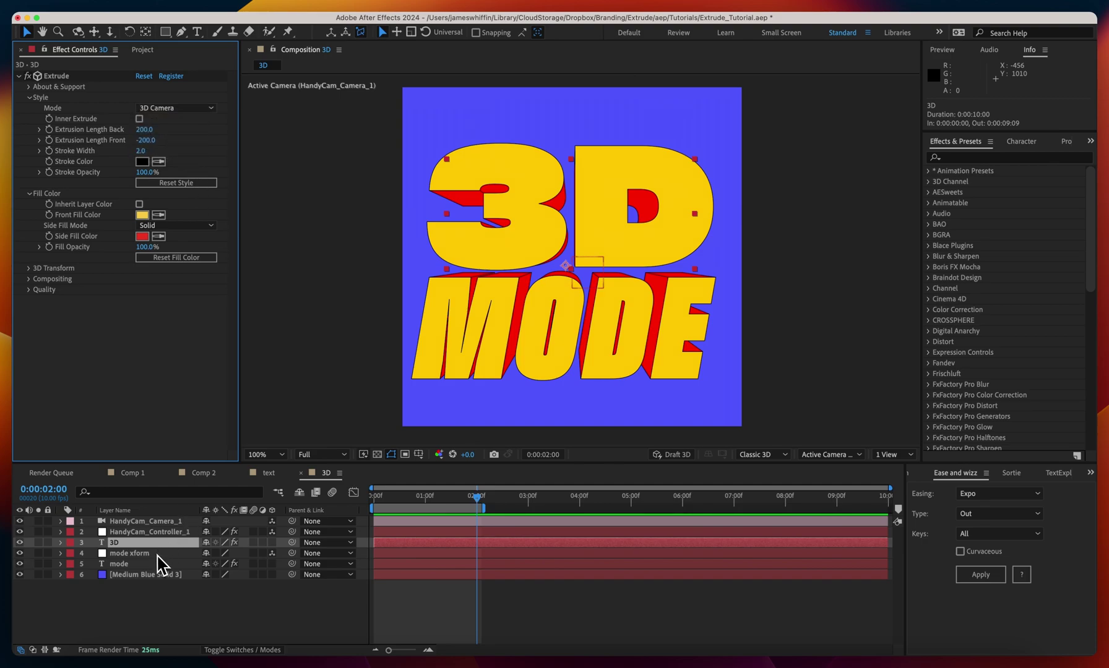
Step: Reveal HandyCam's Lens settings, orbit the camera to -9° on X and -18° on Y, and undo the last value change
left_click(144, 533)
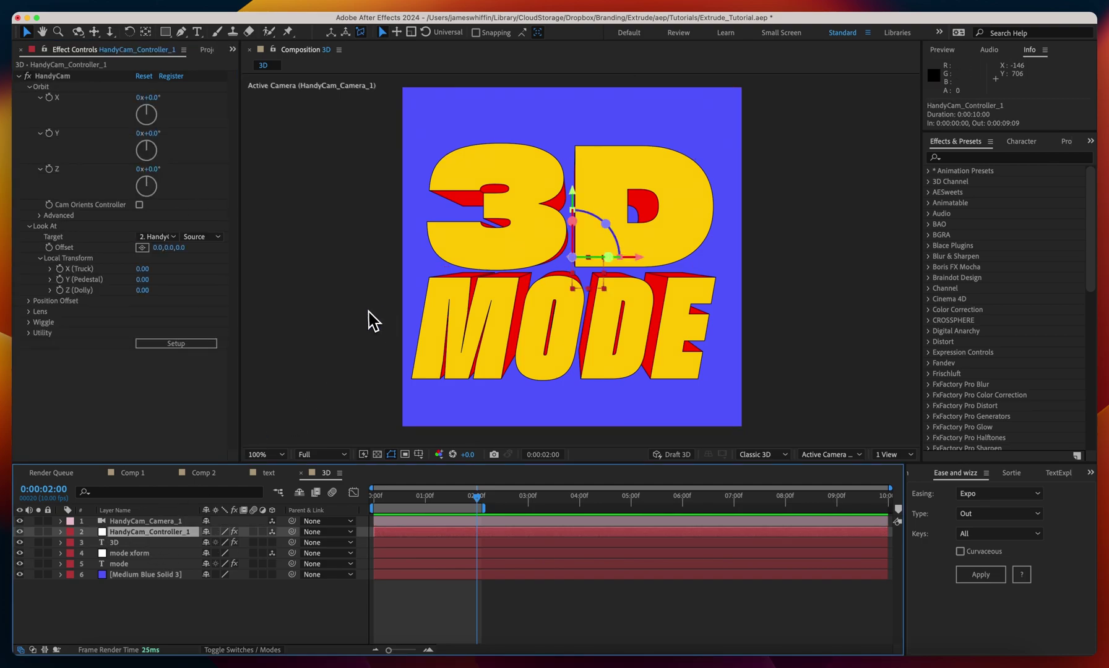
left_click(29, 312)
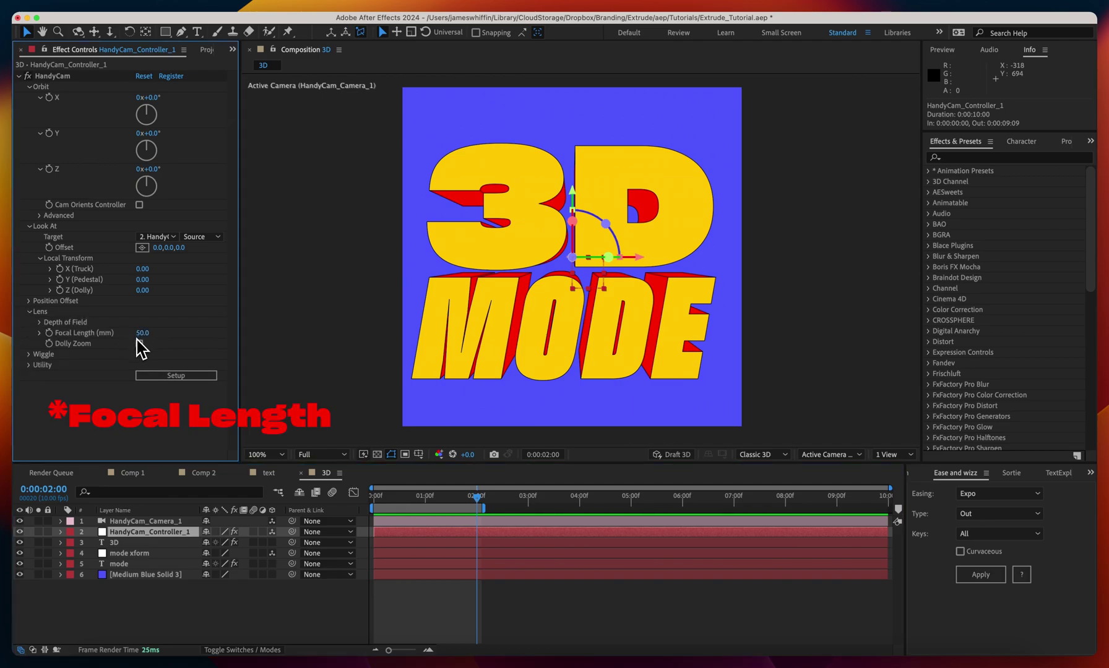
left_click_drag(151, 134, 143, 105)
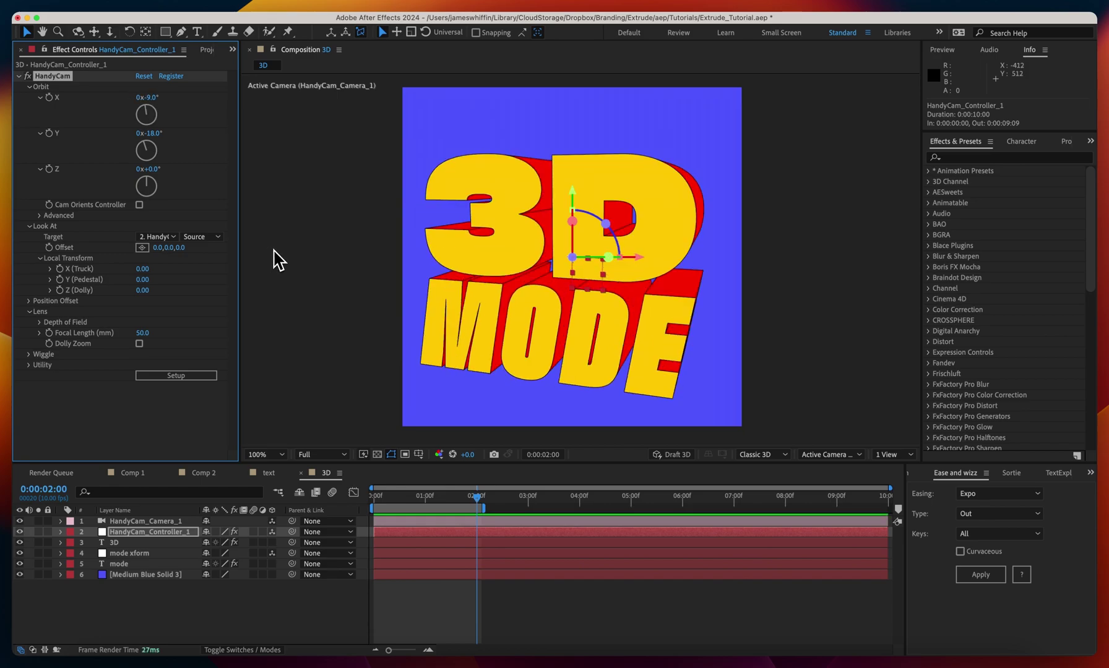
key("super+z")
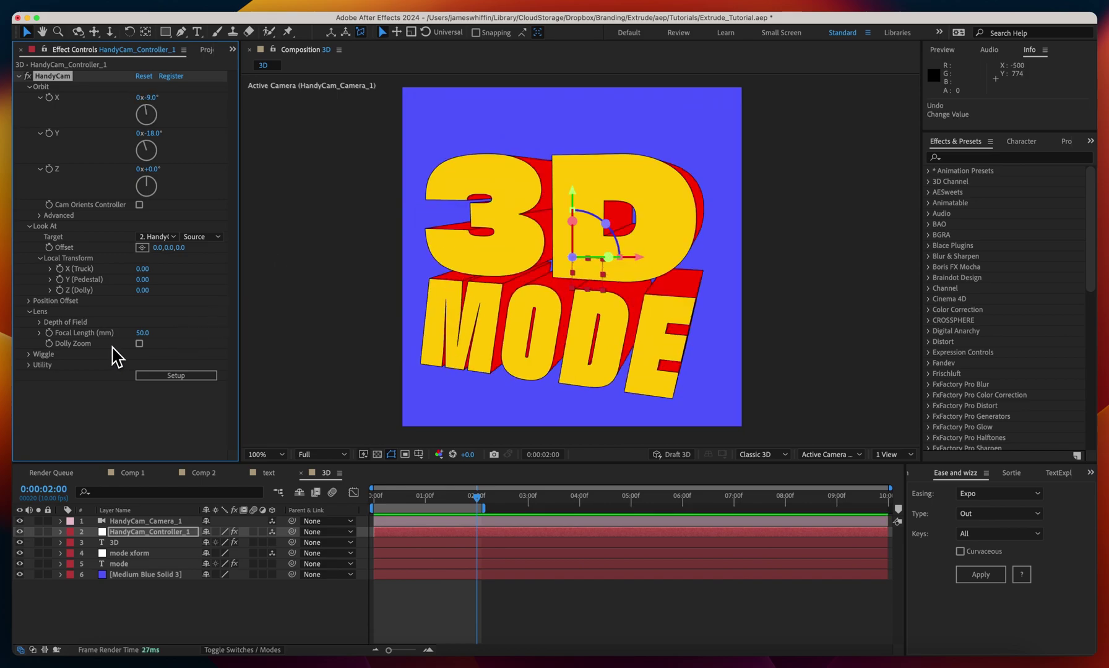
Step: Turn on HandyCam's Dolly Zoom, raise the Focal Length to 1225 mm, and orbit the camera to 39° on X and -36° on Y
left_click_drag(142, 340, 823, 331)
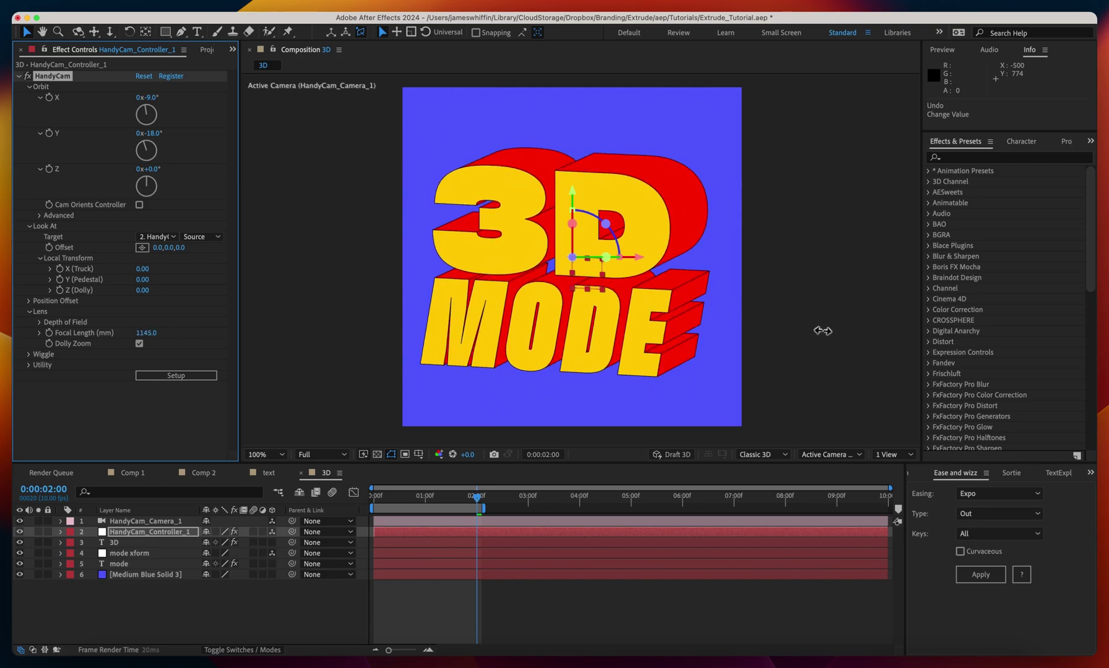
left_click_drag(151, 133, 188, 104)
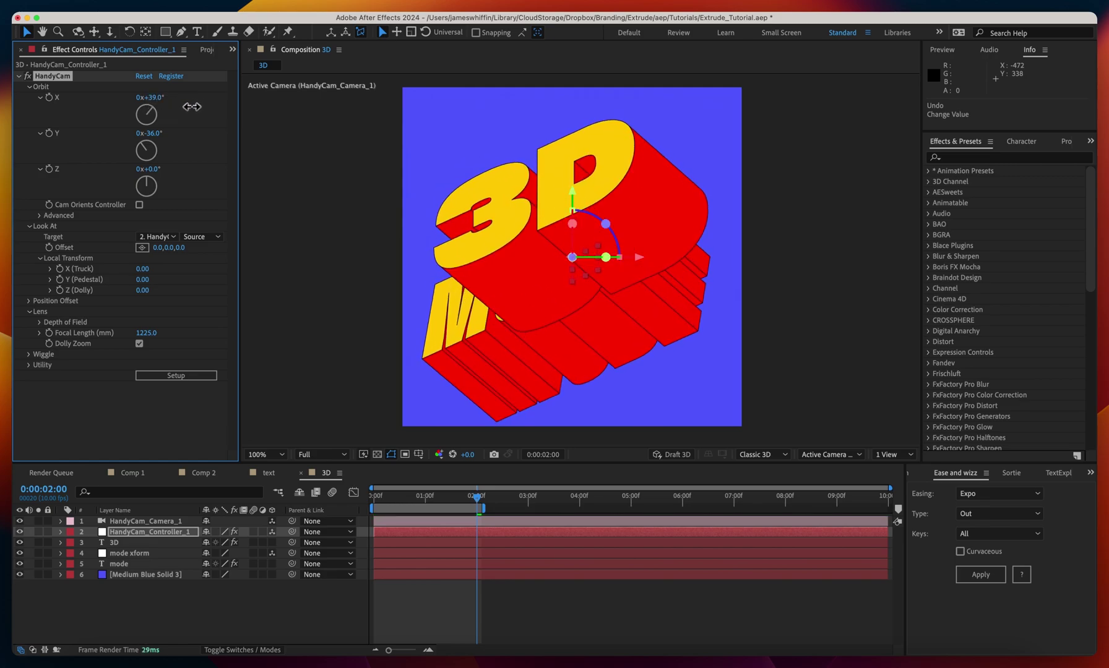
left_click(128, 613)
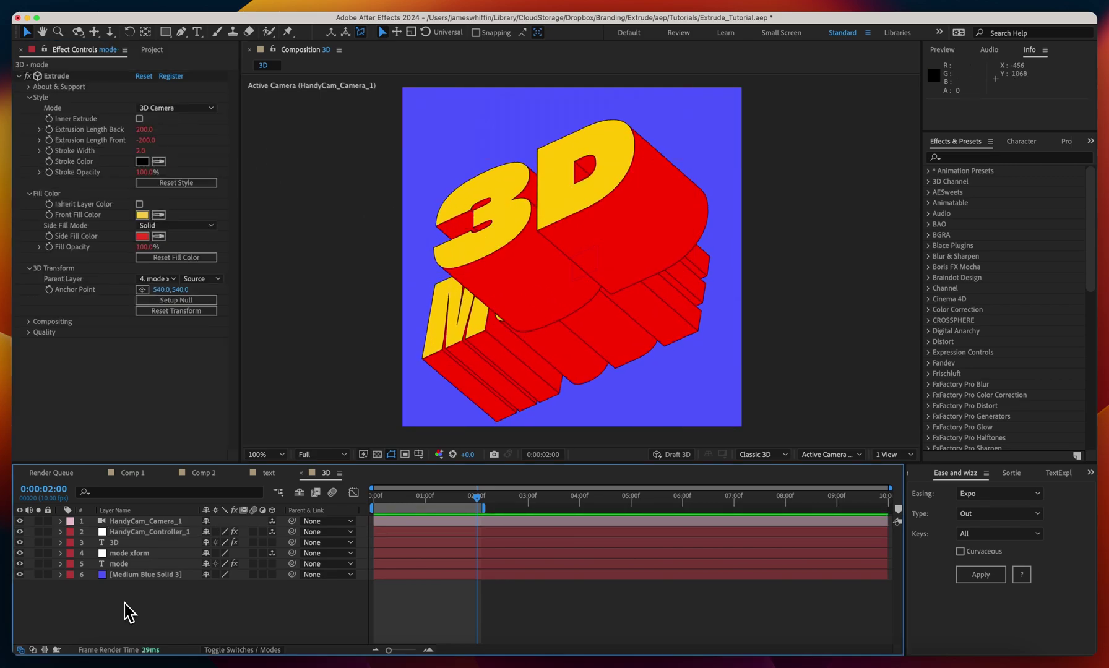
Step: Move the "3D" text layer below the "mode" layer in the stacking order
left_click(119, 564)
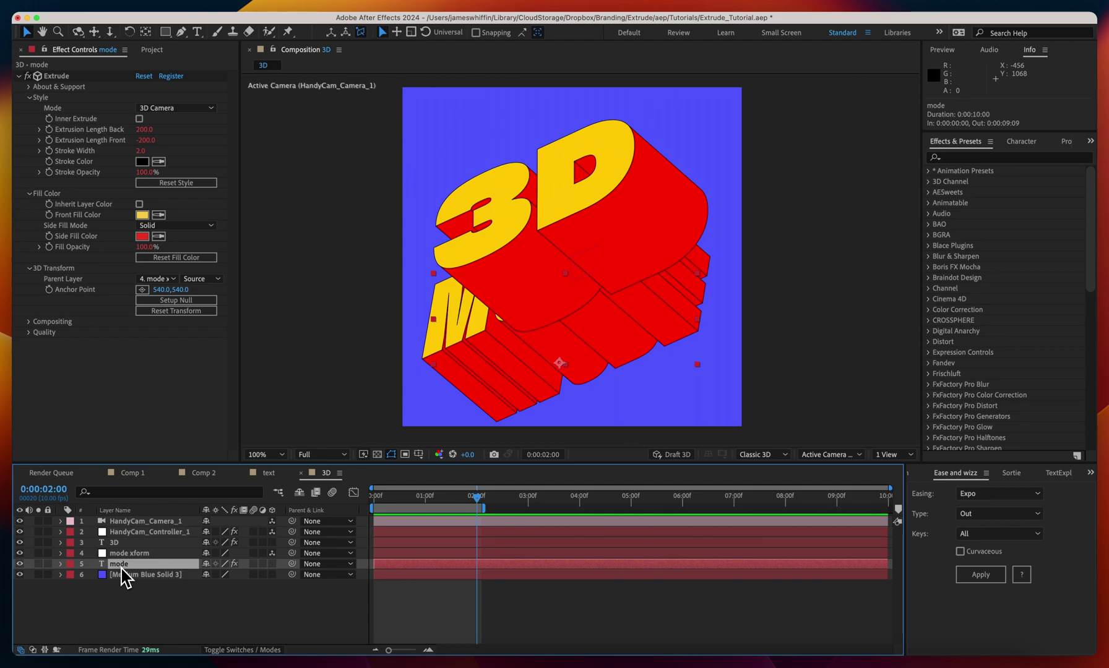
left_click_drag(115, 542, 118, 567)
left_click(135, 593)
left_click(128, 545)
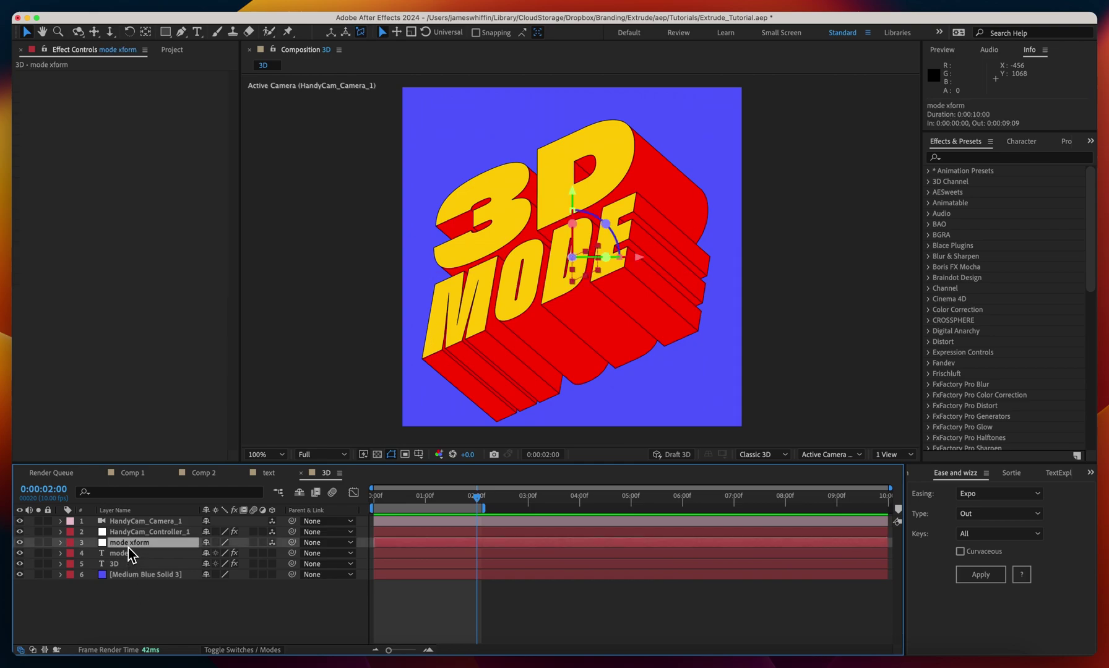
Step: Try shorter focal lengths on the HandyCam lens and orbit the camera to 45° on X and -32.3° on Y
key("super+Up")
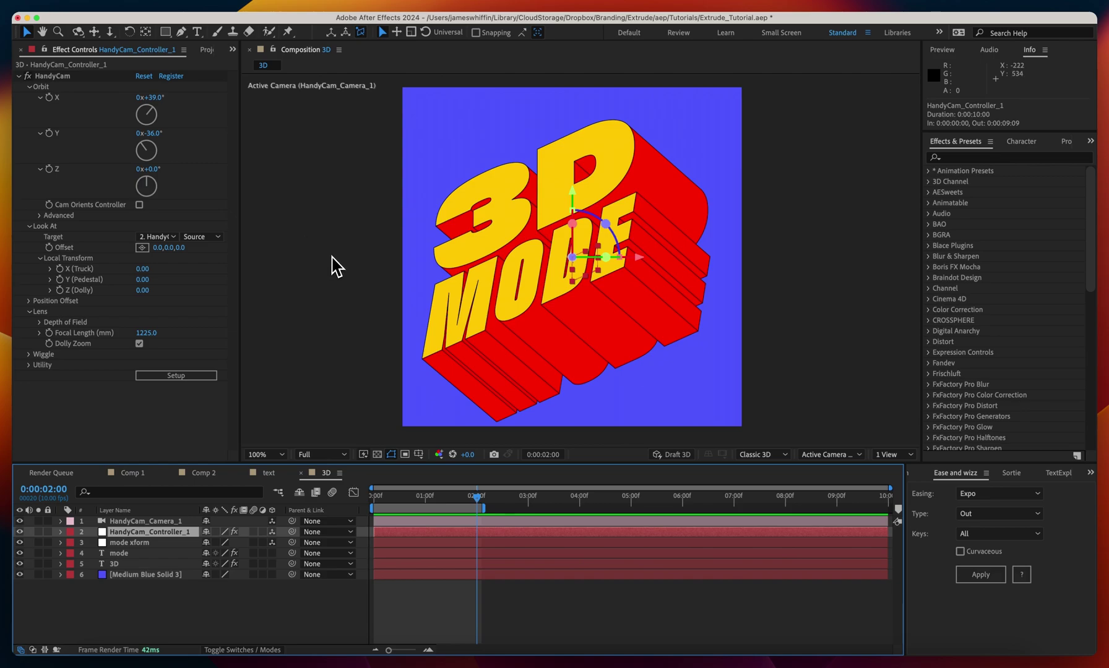
left_click_drag(152, 98, 157, 101)
left_click(142, 334)
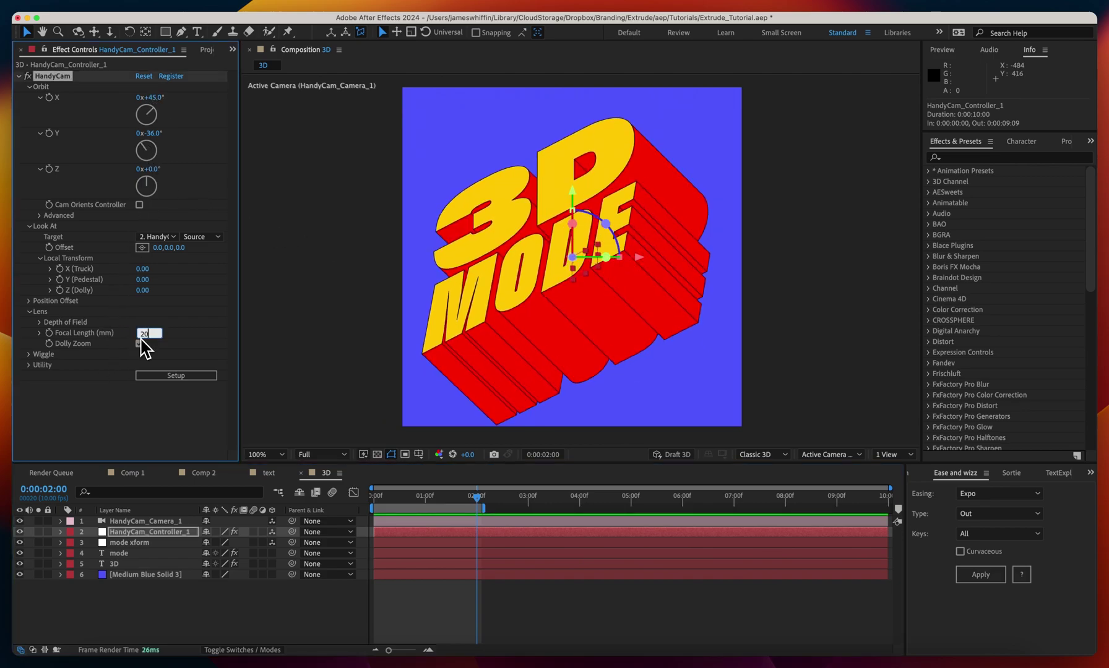
key("Return")
left_click_drag(145, 335, 112, 344)
left_click_drag(150, 133, 205, 143)
mouse_move(146, 335)
left_mouse_down()
mouse_move(211, 337)
mouse_move(149, 332)
left_mouse_up()
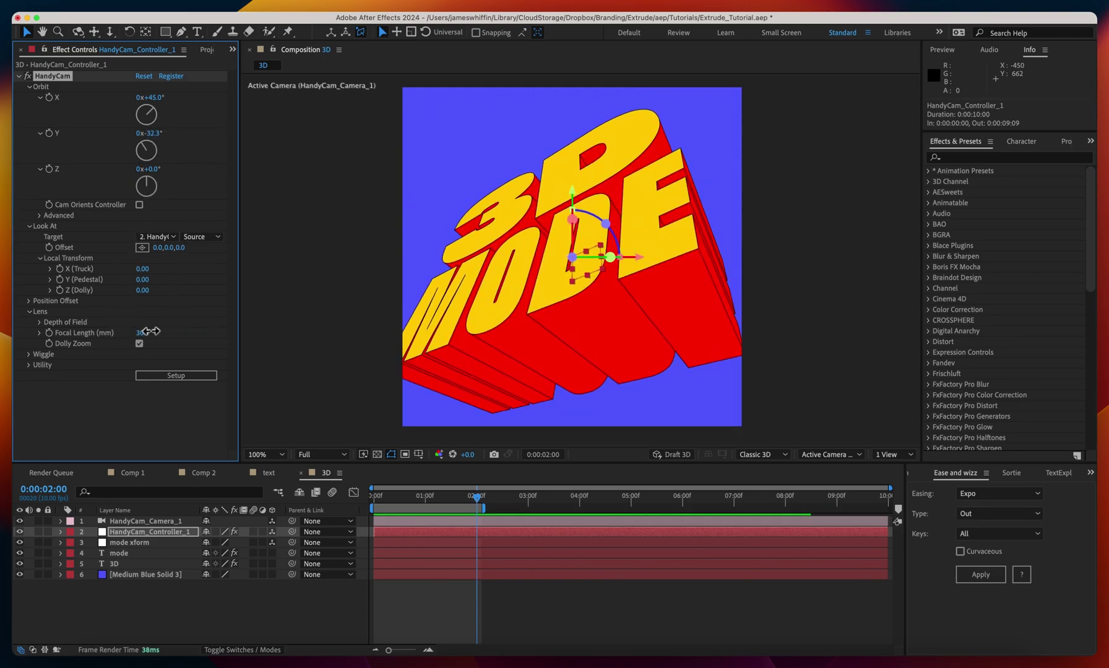
Step: Set HandyCam's Focal Length to 35 mm and return its orbit to 0° on X and Y
left_click(147, 332)
type("35")
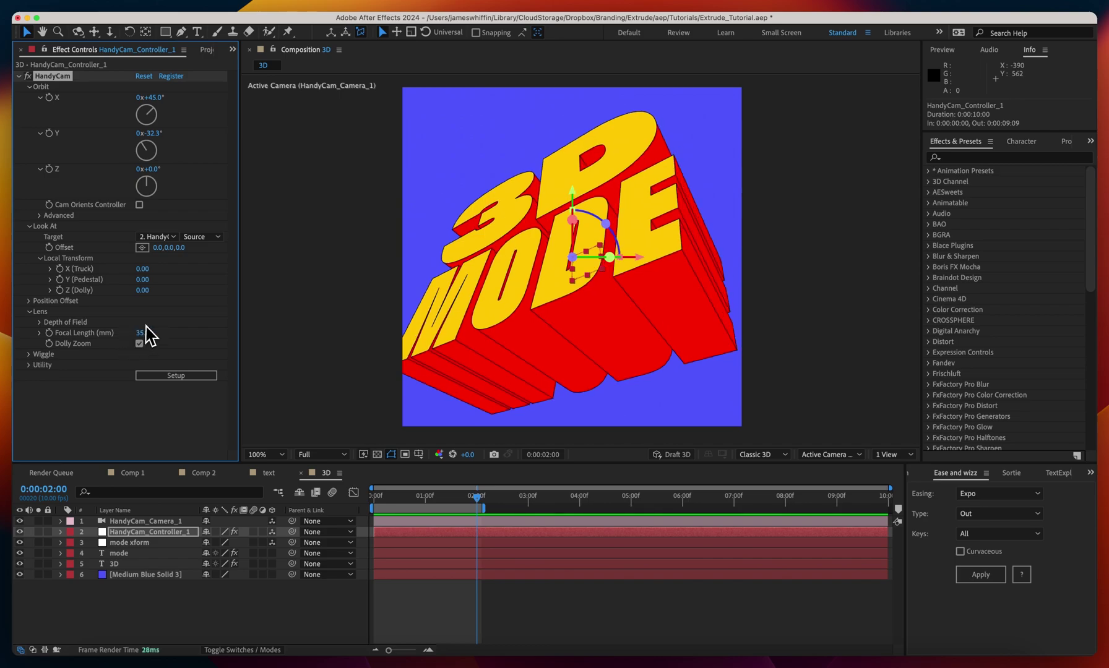
key("Return")
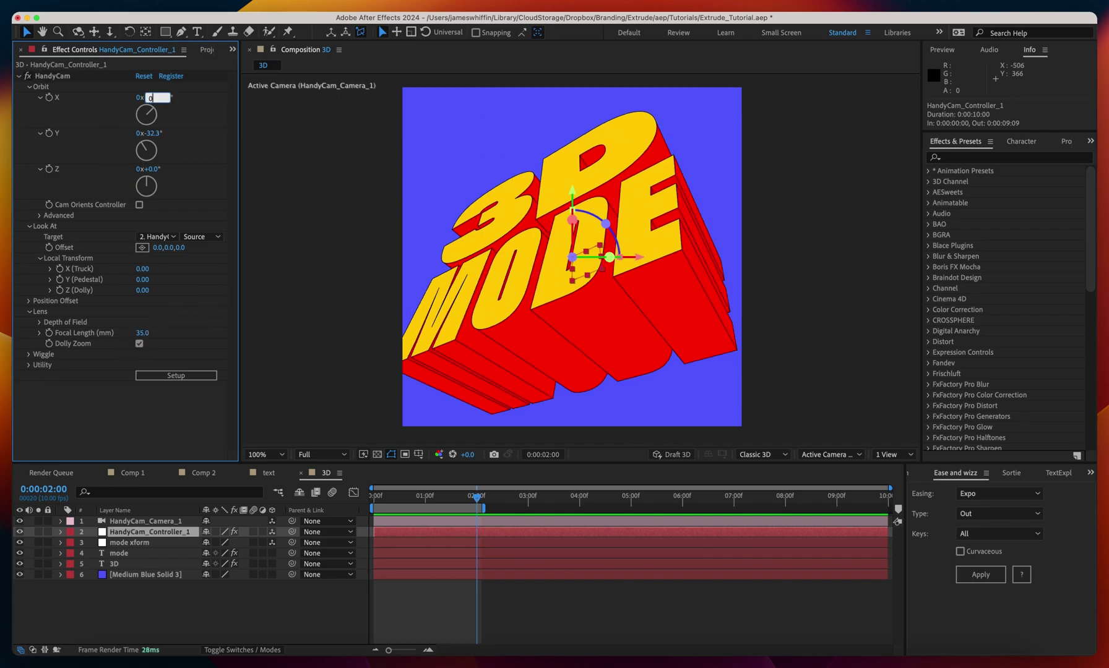
left_click(148, 133)
type("0")
key("Return")
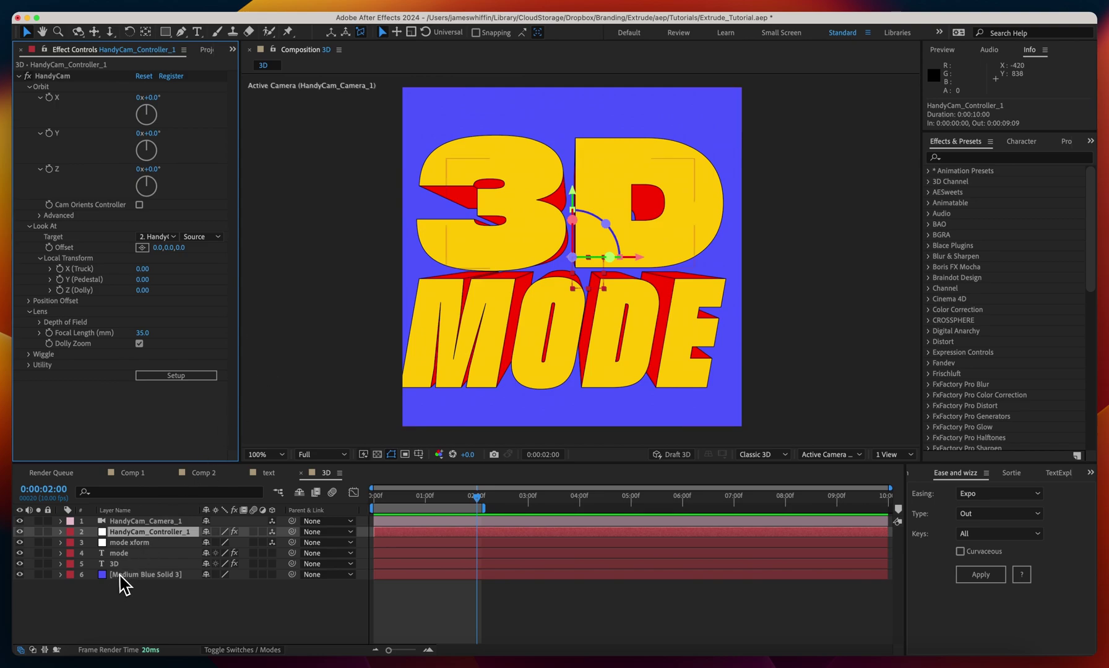
Step: Keyframe the "mode xform" layer's Y Rotation from 0° at 0 seconds to one full revolution at 2 seconds
left_click(127, 543)
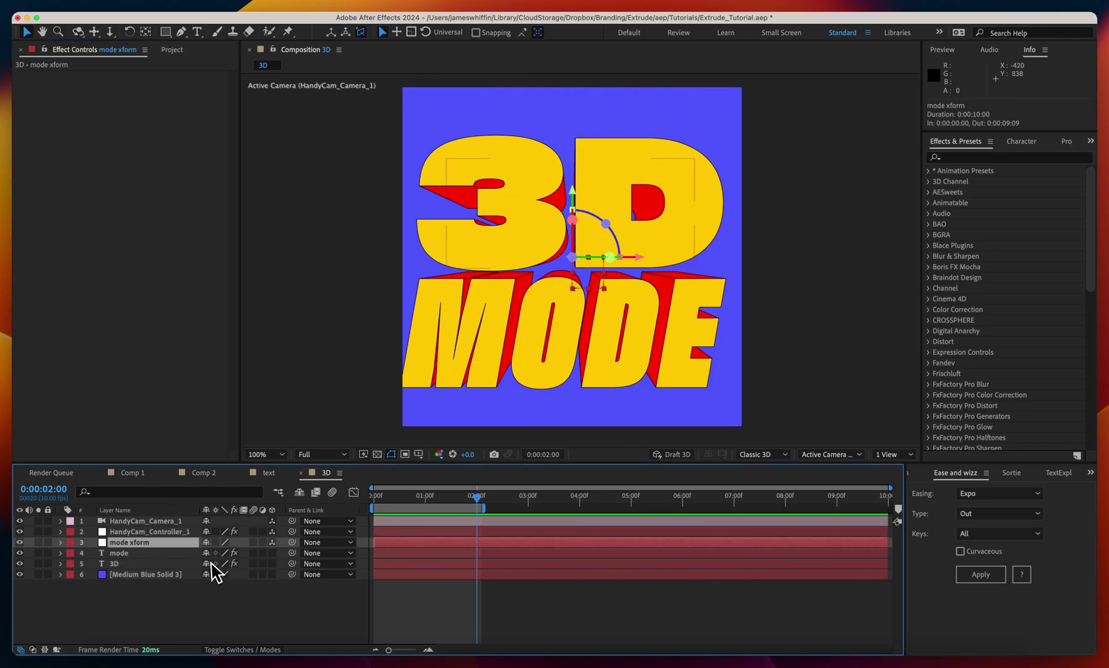
key("r")
key("Home")
left_click(92, 575)
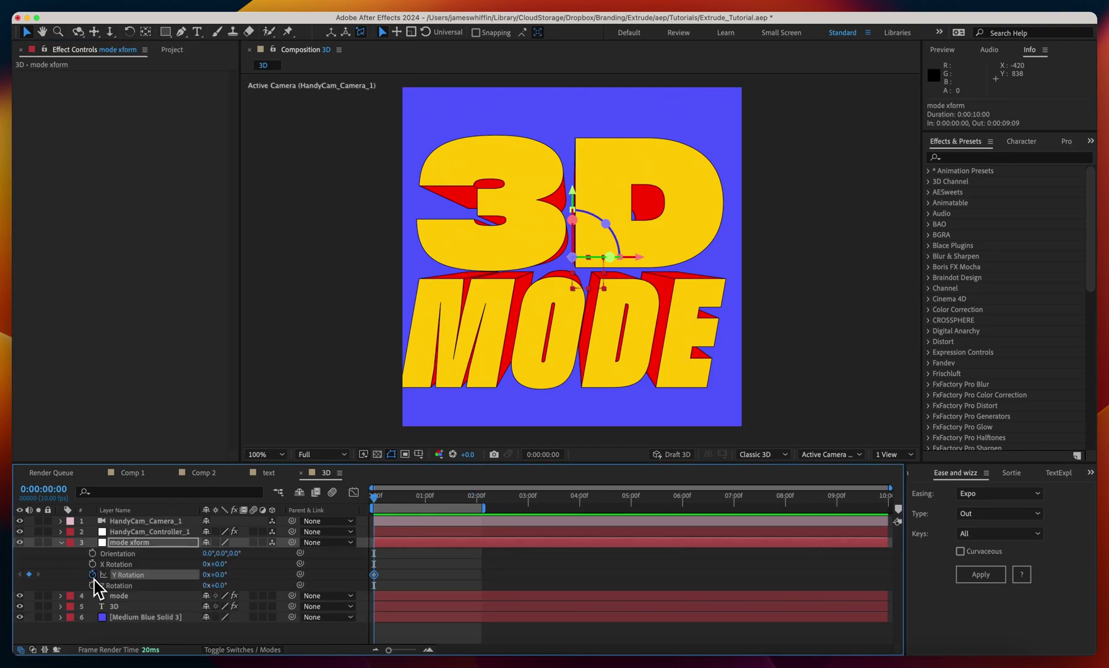
key("k")
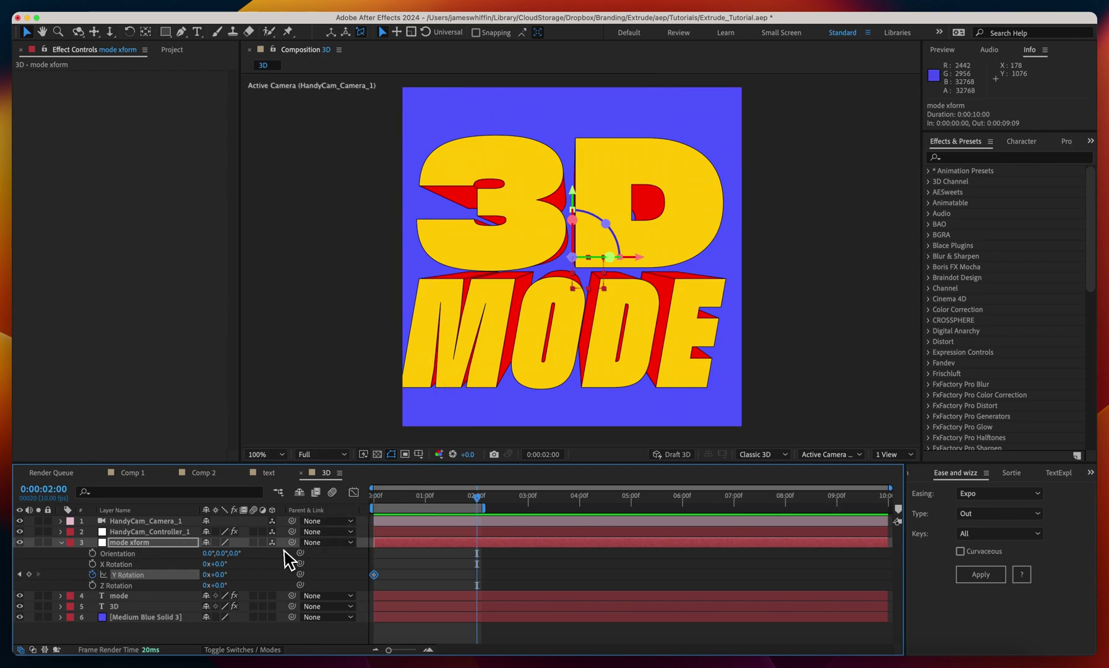
left_click(217, 570)
left_click(206, 575)
type("1")
key("Return")
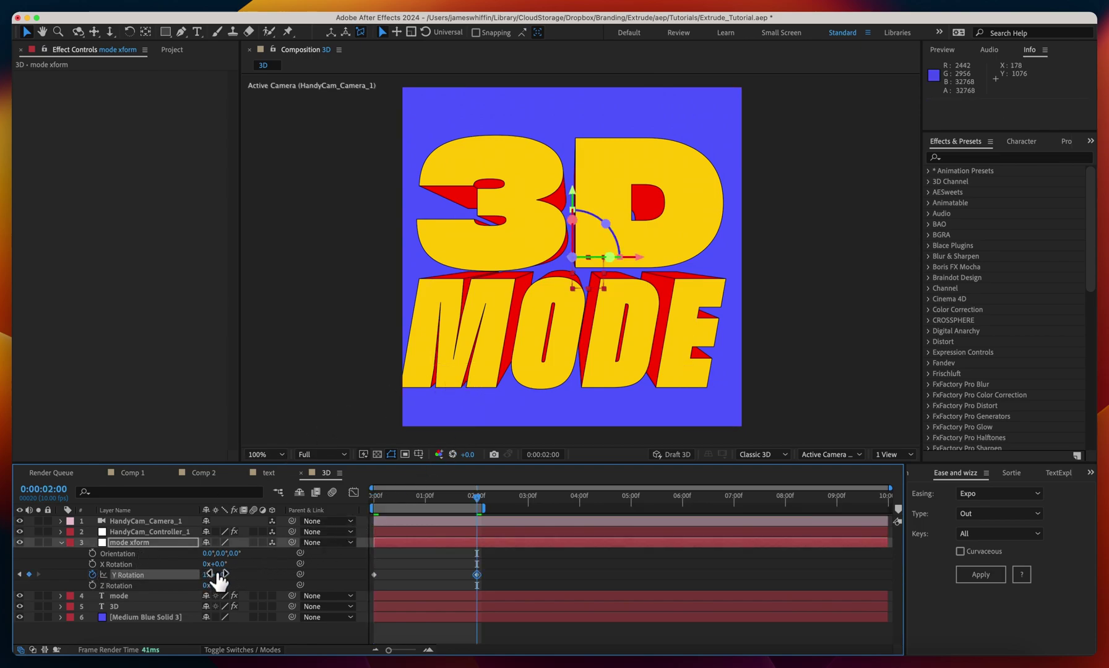
Step: Apply Expo Out easing to the "mode xform" Y Rotation keyframes and preview the spin from the start
left_click(998, 569)
key("Home")
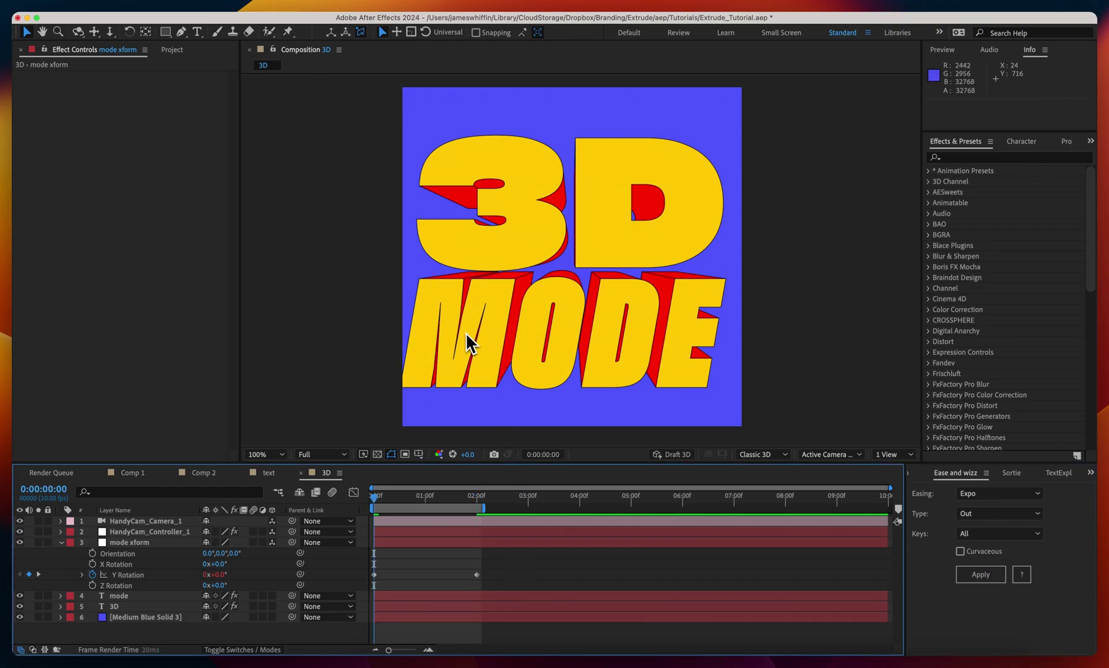
key("space")
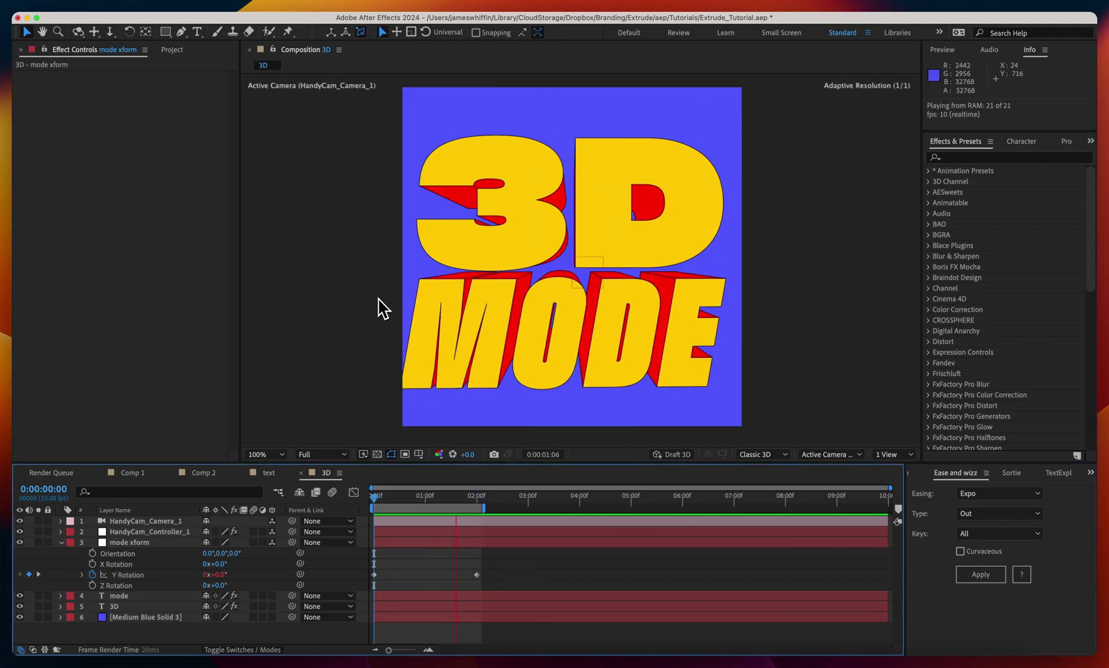
left_click(61, 543)
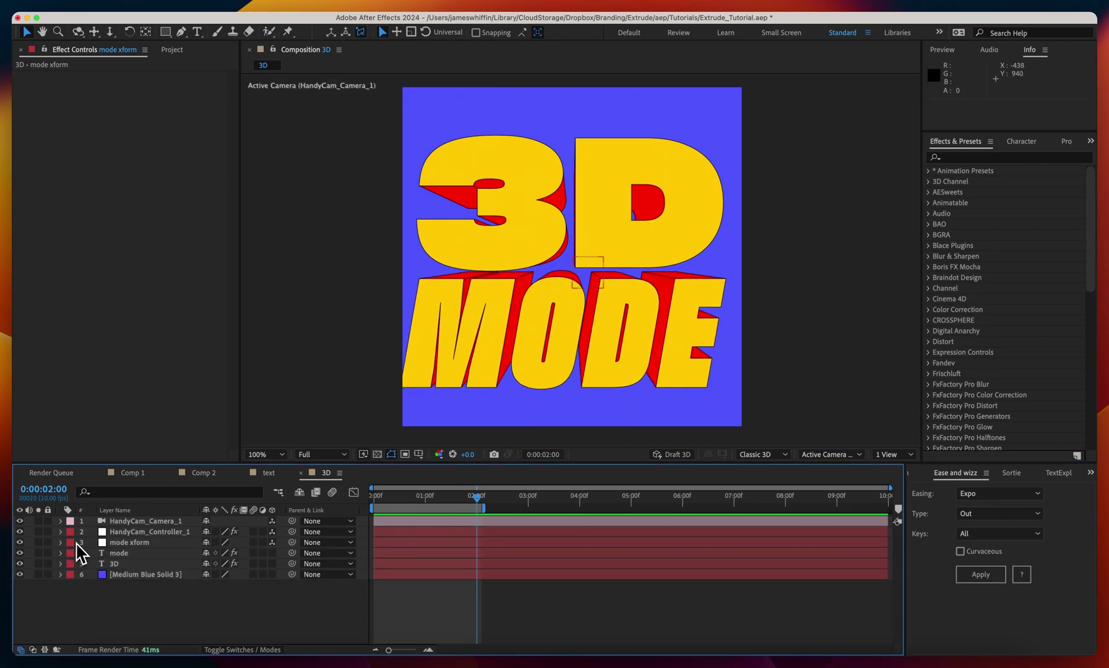
Step: Keyframe HandyCam's local Z (Dolly) from 1240 at 0 seconds to 0 at 2 seconds
left_click(112, 532)
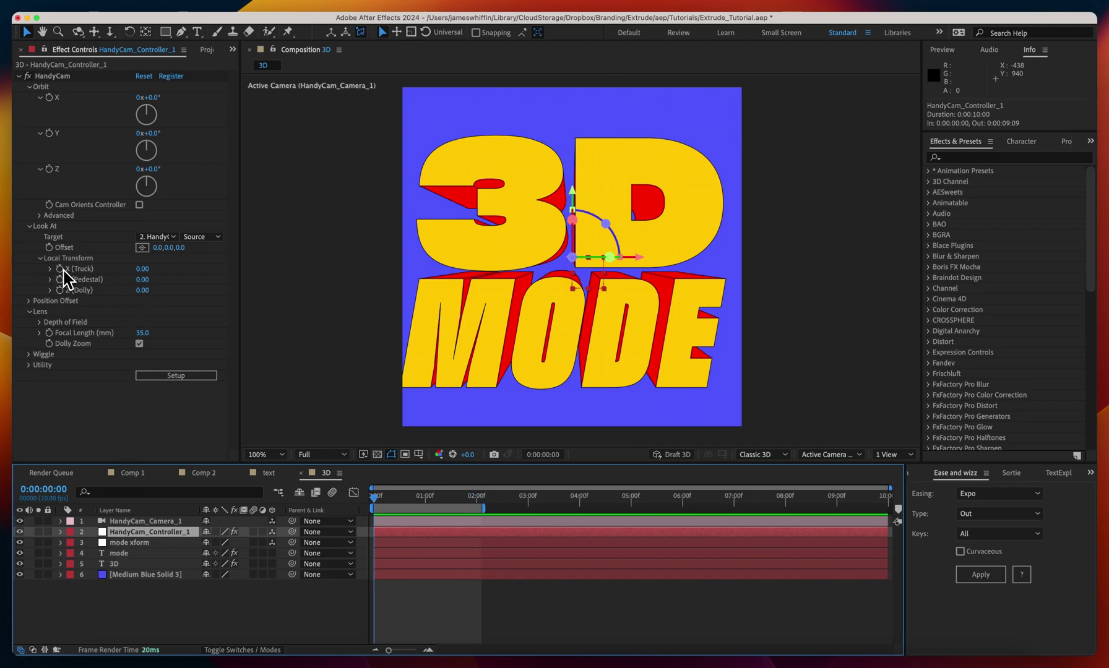
left_click(60, 289)
key("shift+End")
key("Home")
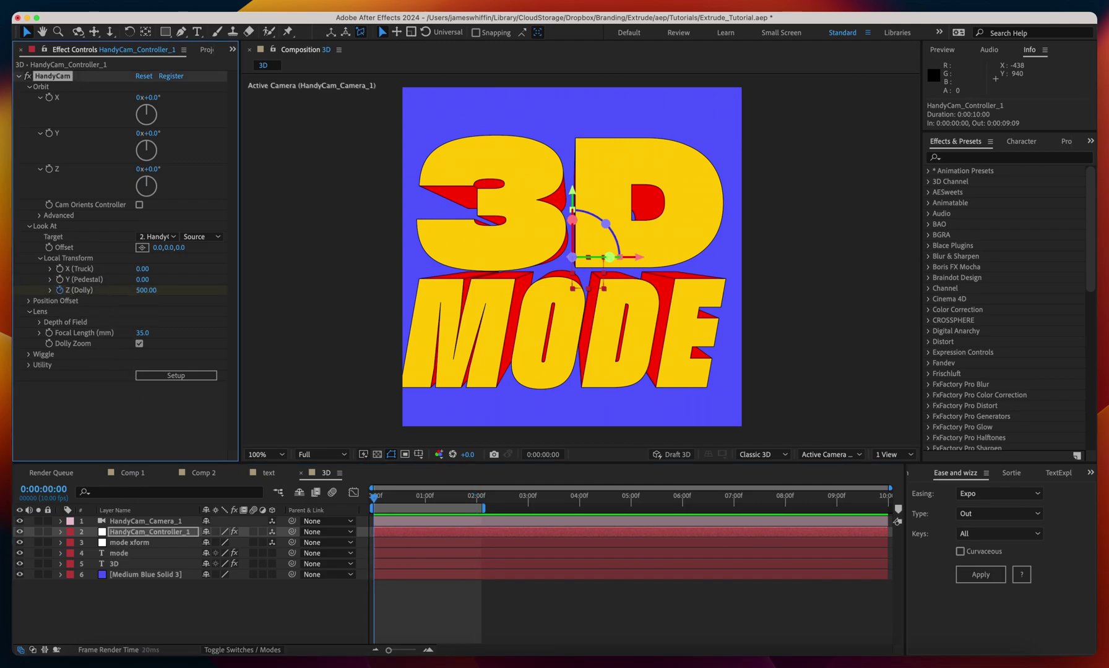
left_click_drag(146, 291, 151, 297)
key("u")
key("k")
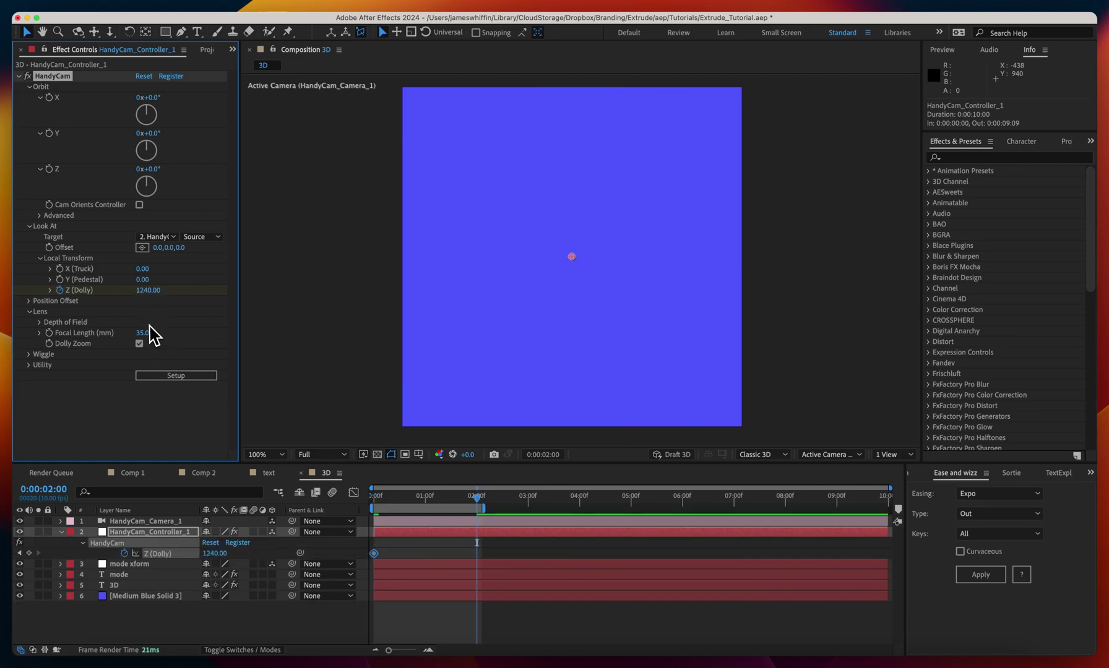
left_click(147, 291)
type("0")
key("Return")
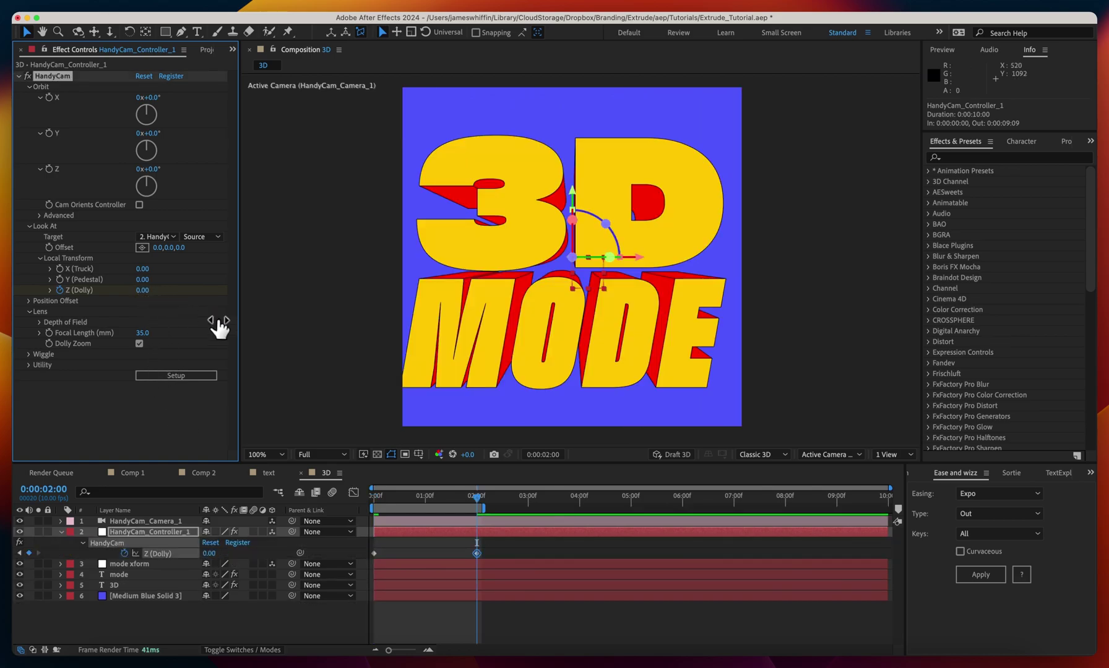
Step: Apply Expo Out easing to the Z (Dolly) keyframes and preview the camera move
left_click(981, 574)
left_click(763, 622)
key("space")
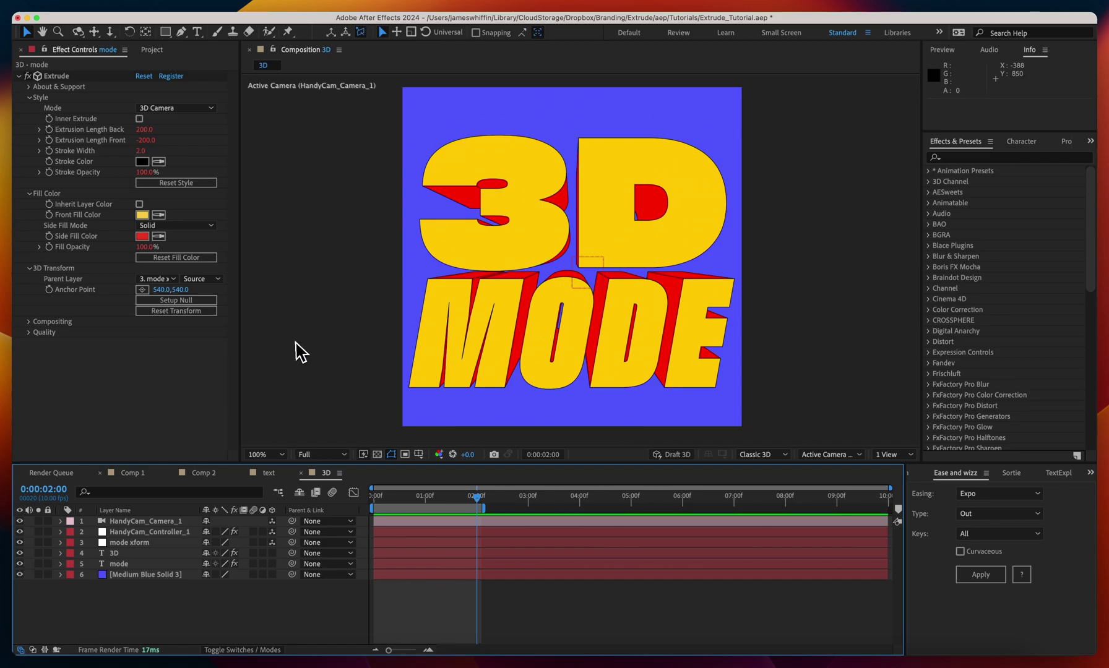
Step: Orbit HandyCam to 10.2° on X and place the "3D" layer below the "mode" layer
left_click(146, 531)
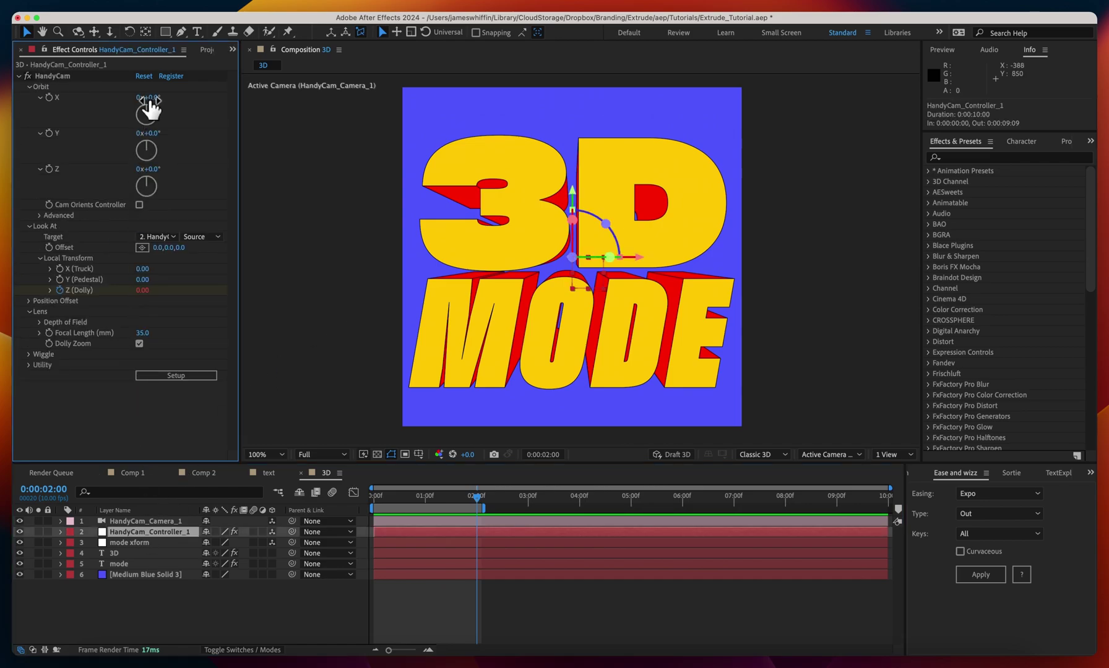
left_click_drag(150, 98, 218, 102)
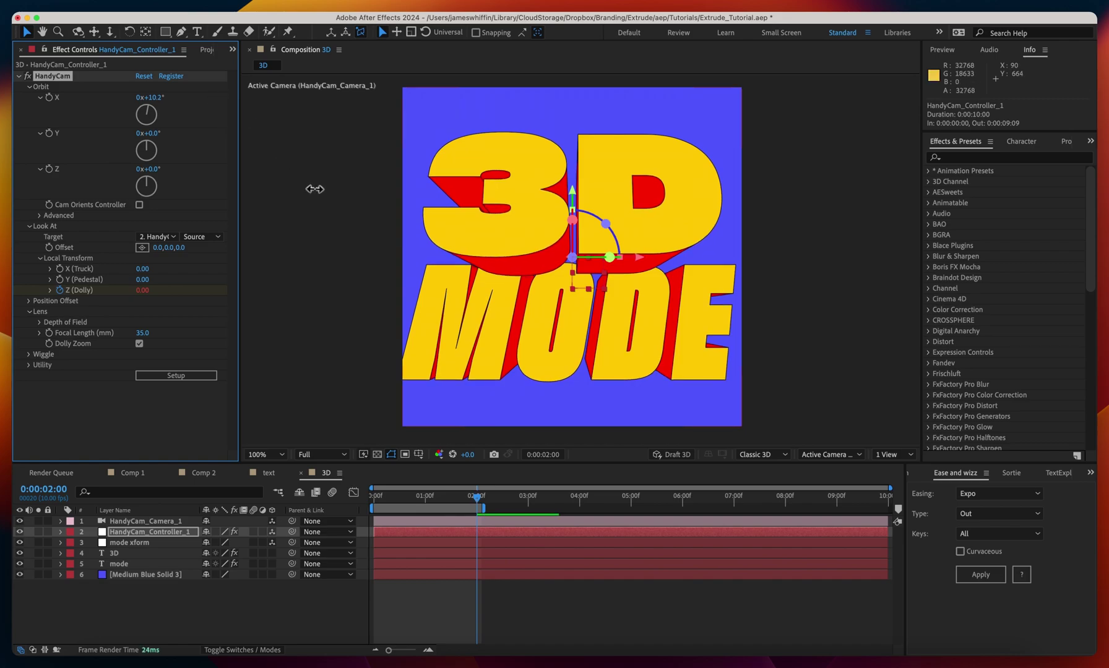
left_click_drag(114, 553, 119, 577)
Step: Preview the finished text and camera animation from the start of the composition
key("Home")
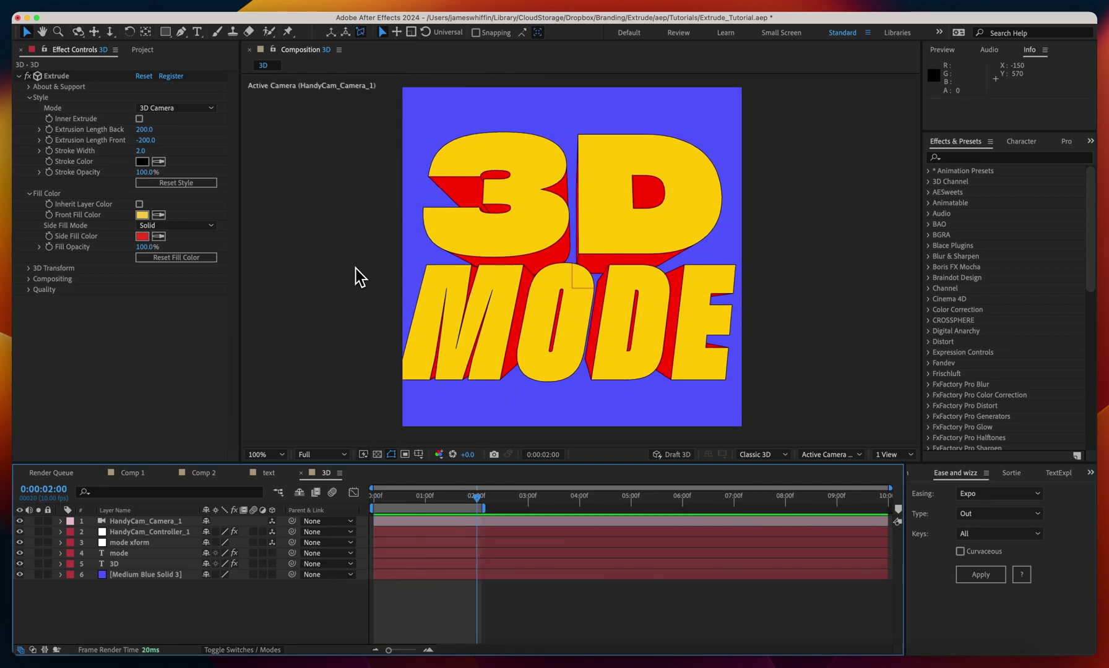
key("space")
left_click_drag(356, 268, 359, 266)
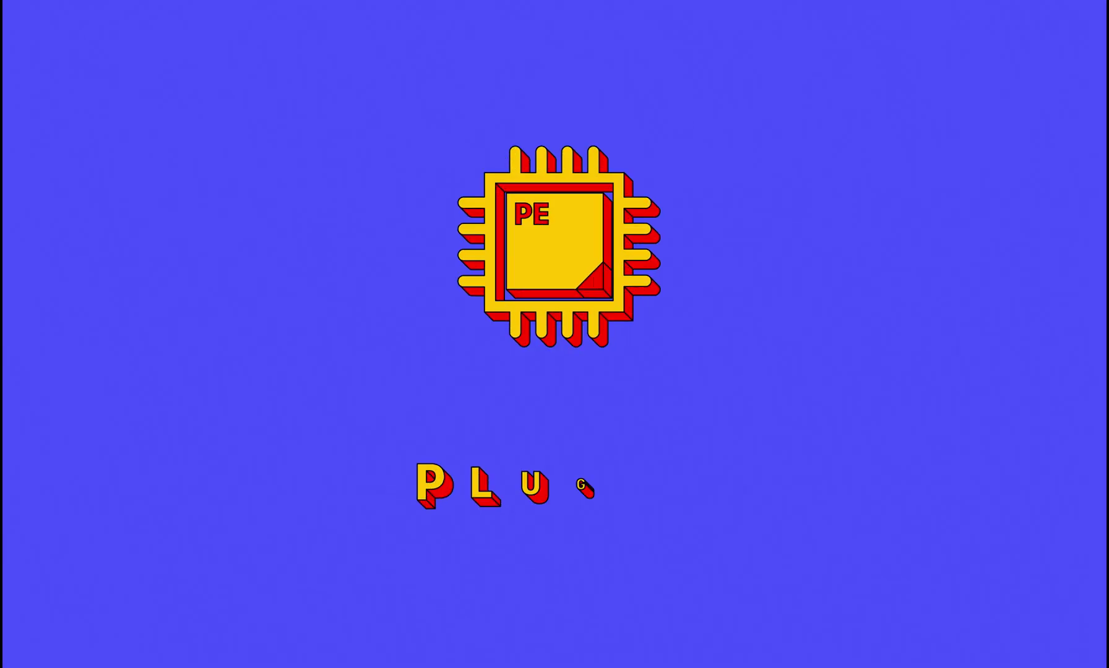